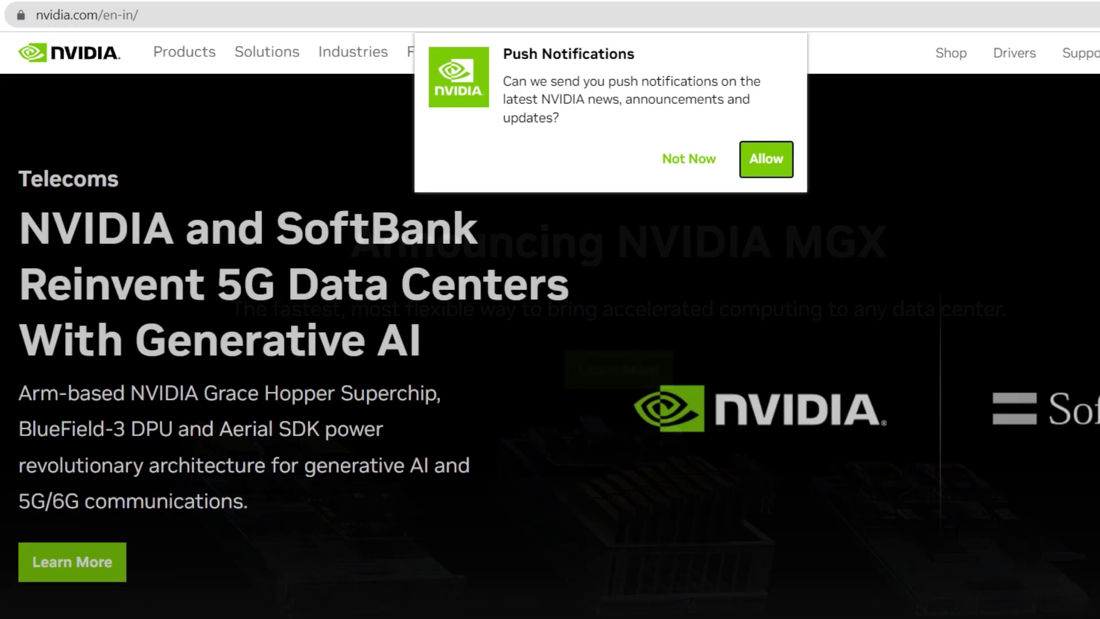
Decline NVIDIA's push notifications and open the GeForce Experience page from the site's software products
click(682, 159)
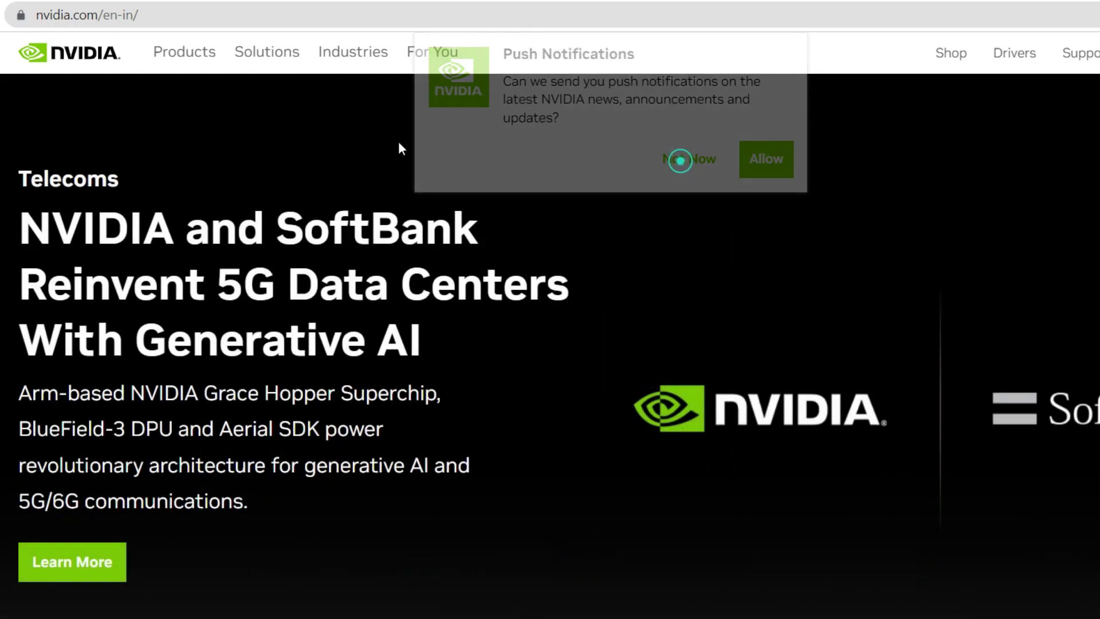
click(187, 60)
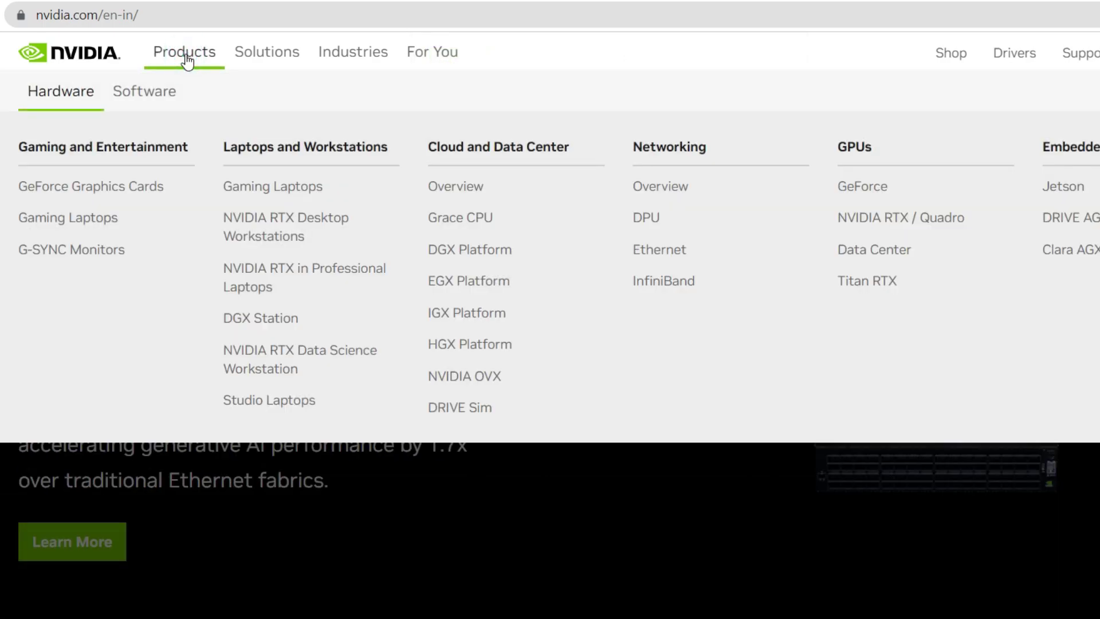
click(148, 105)
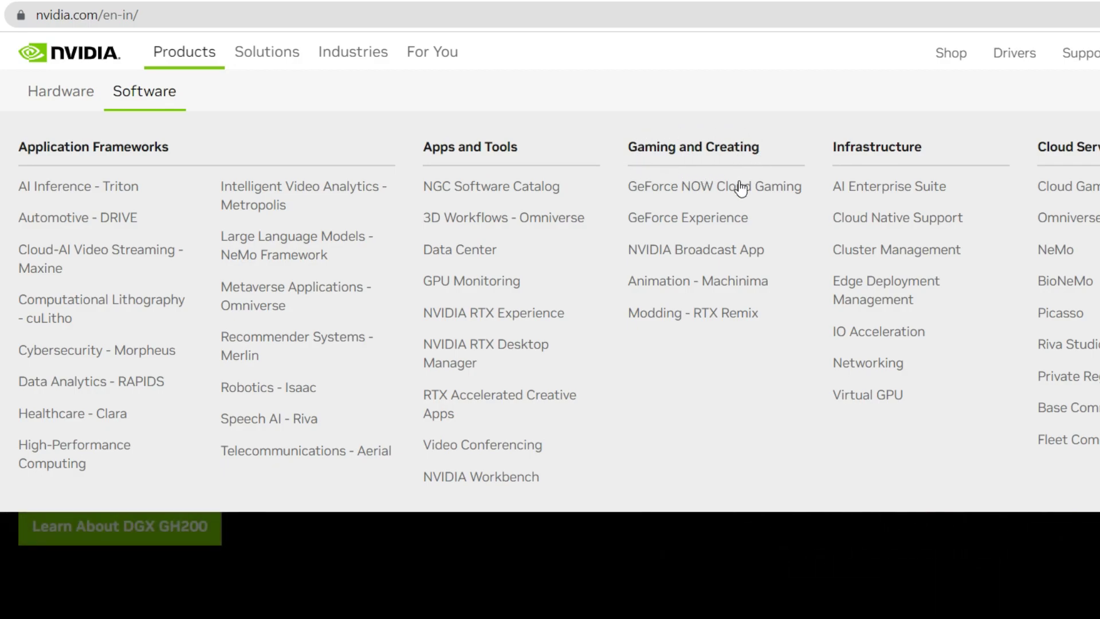
click(735, 226)
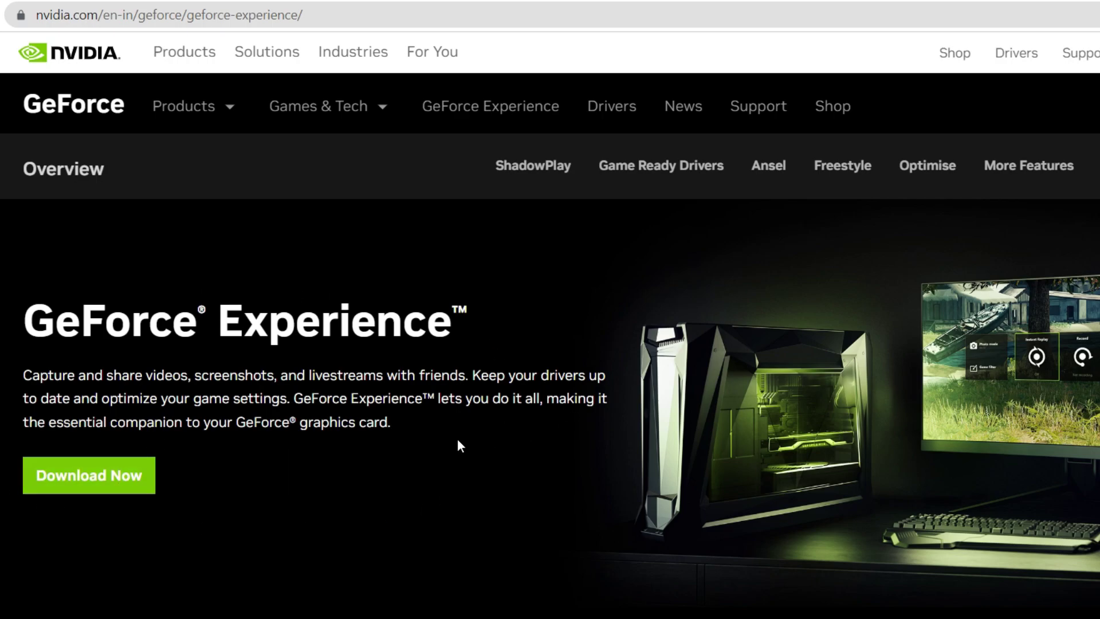
Look through the GeForce Experience overview page and download its installer
scroll(422, 418, down, 2)
scroll(421, 421, down, 2)
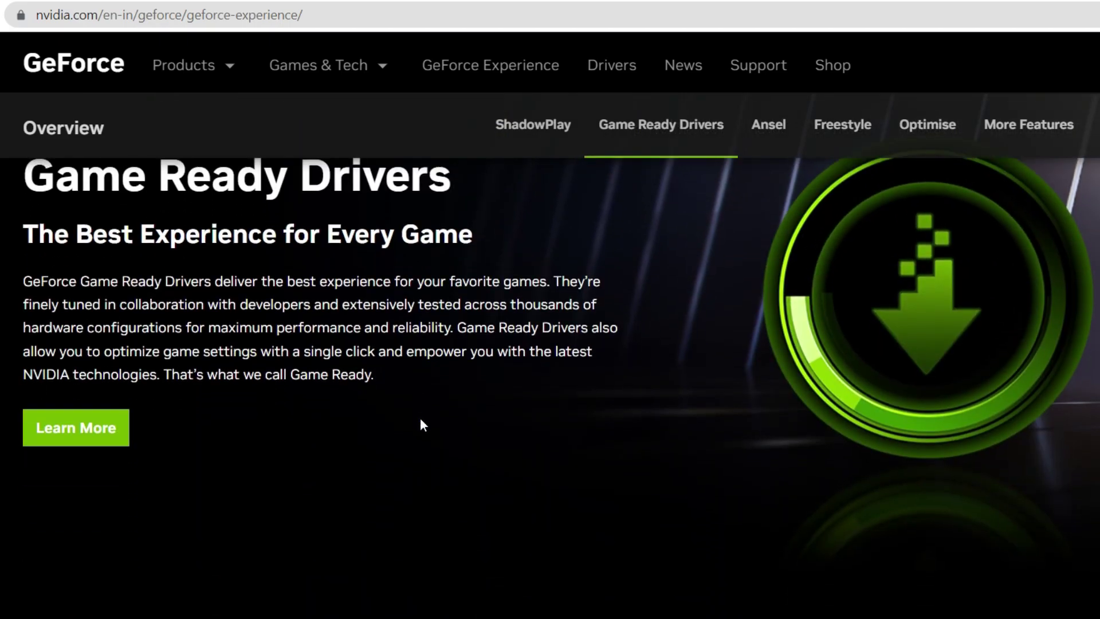
scroll(422, 426, down, 8)
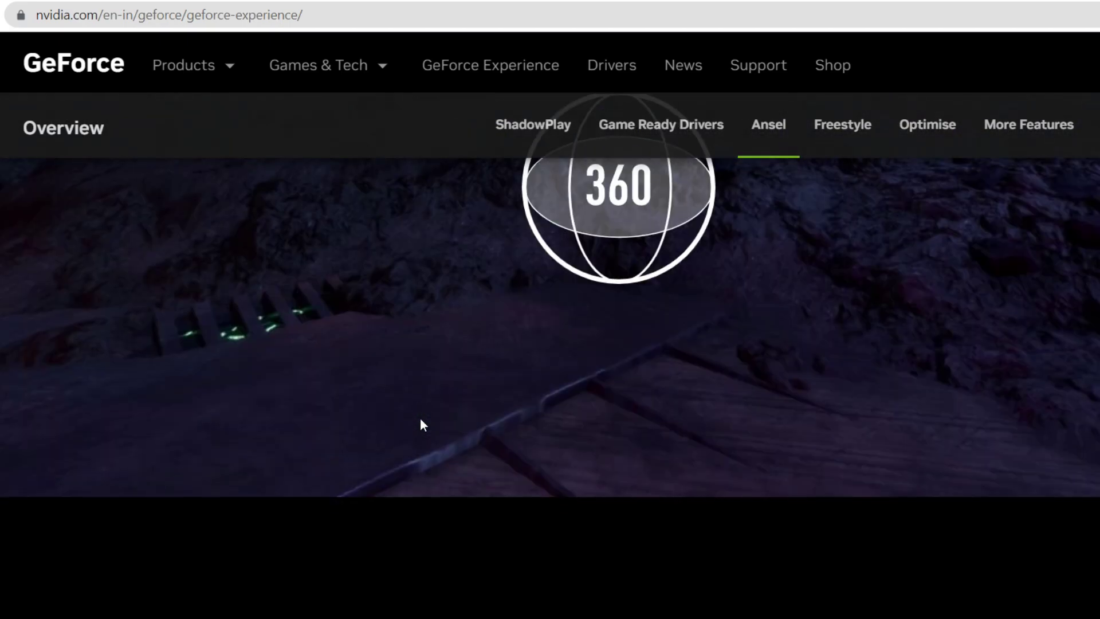
scroll(421, 419, up, 12)
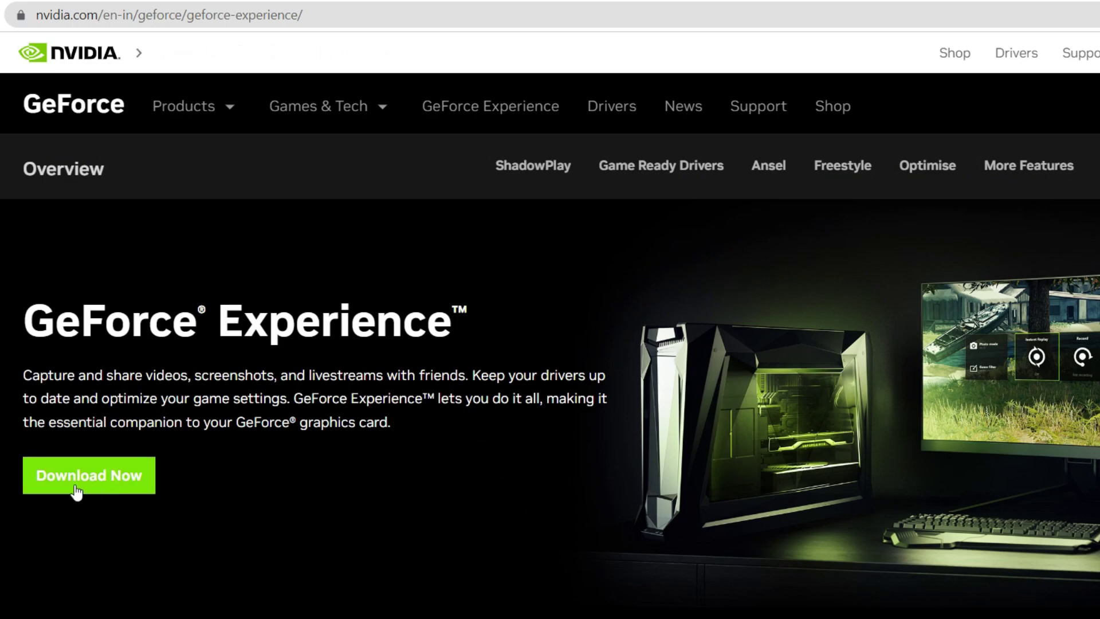
click(85, 490)
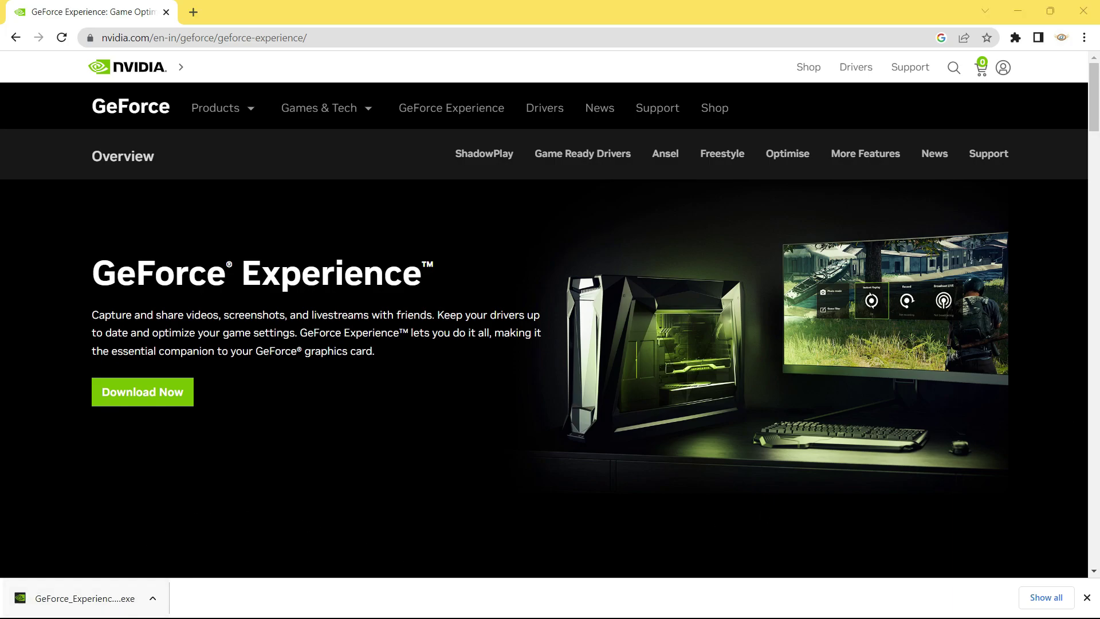
Run the downloaded GeForce_Experience_v3.27.0.112 installer from the Downloads folder and accept the terms to install it
click(1019, 11)
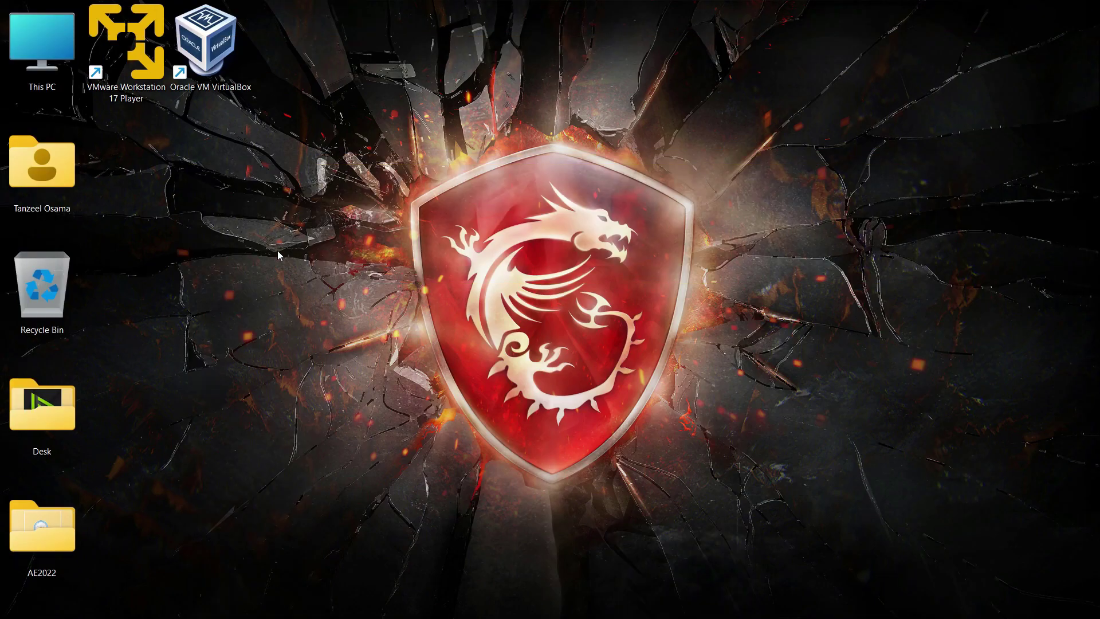
double_click(52, 78)
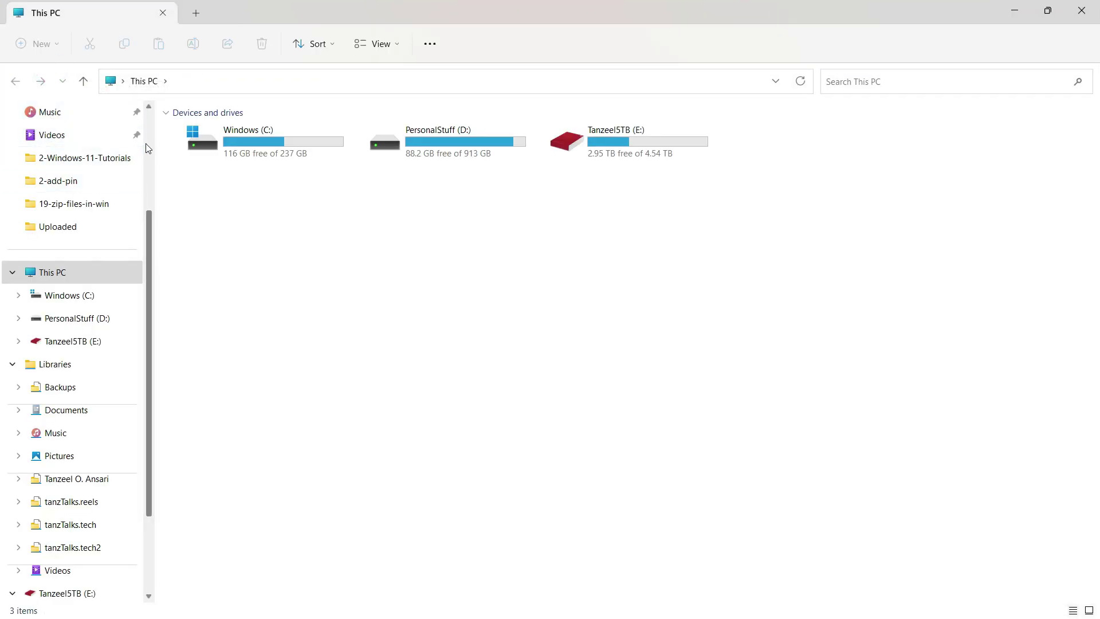
scroll(152, 147, up, 3)
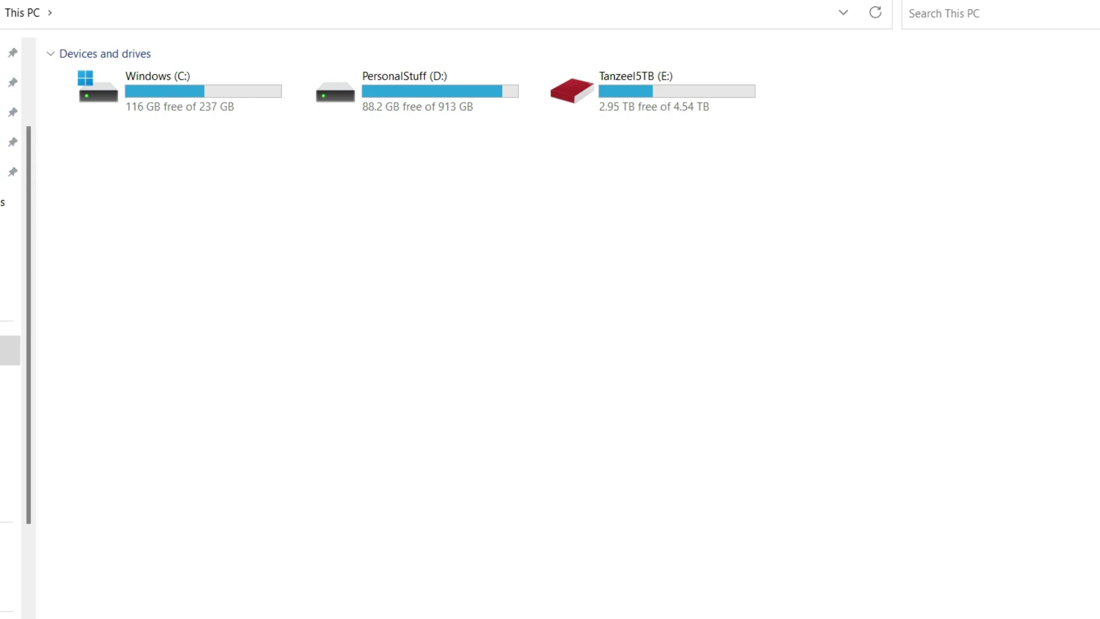
click(10, 172)
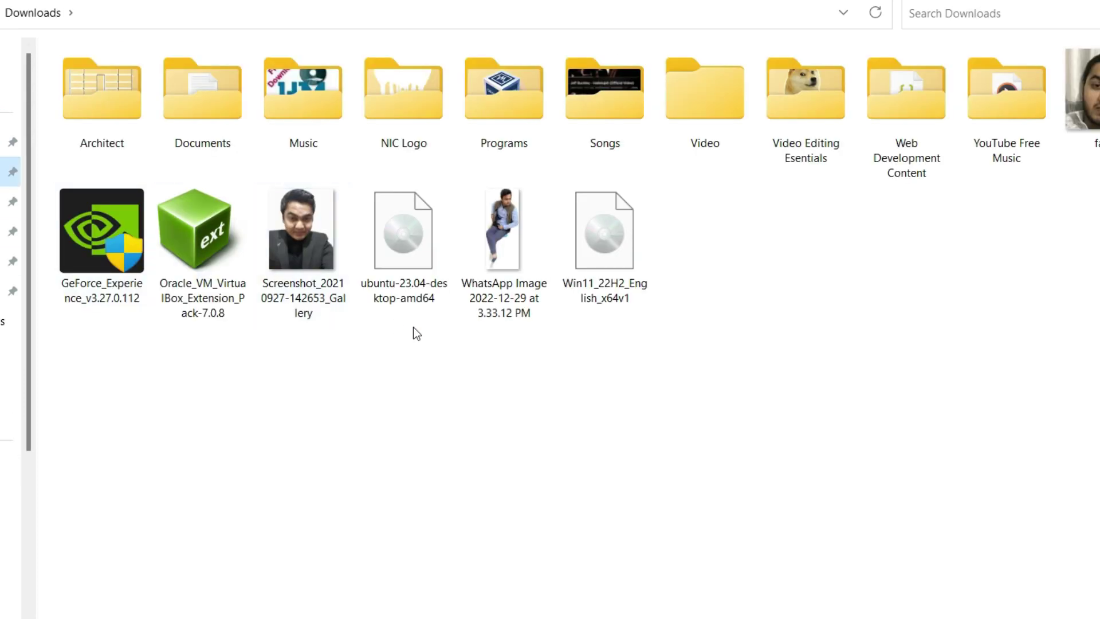
click(101, 249)
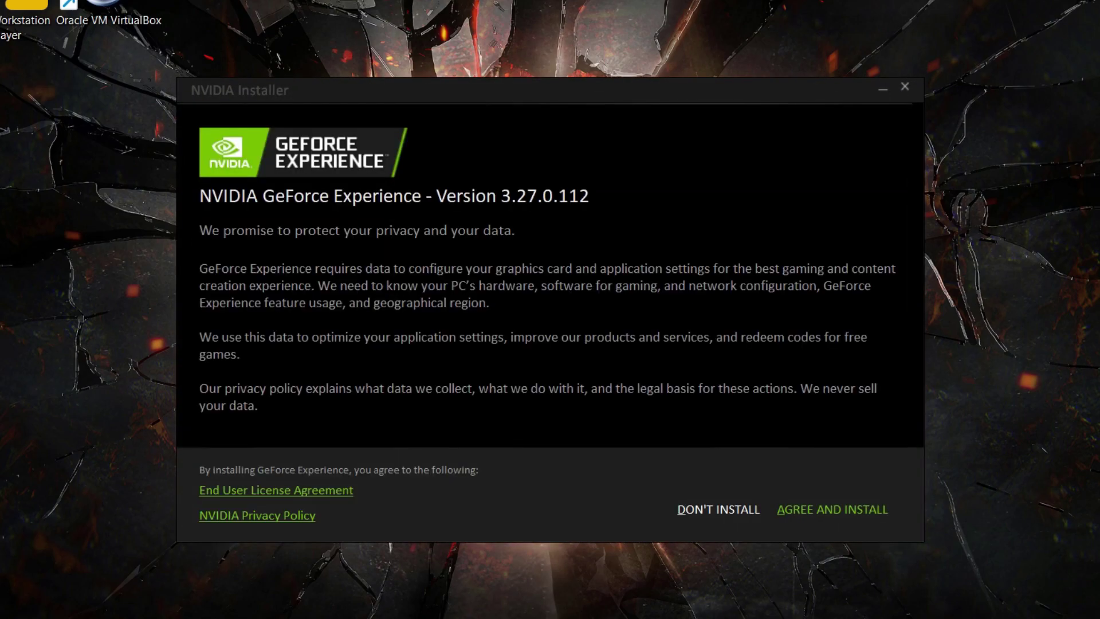
click(860, 517)
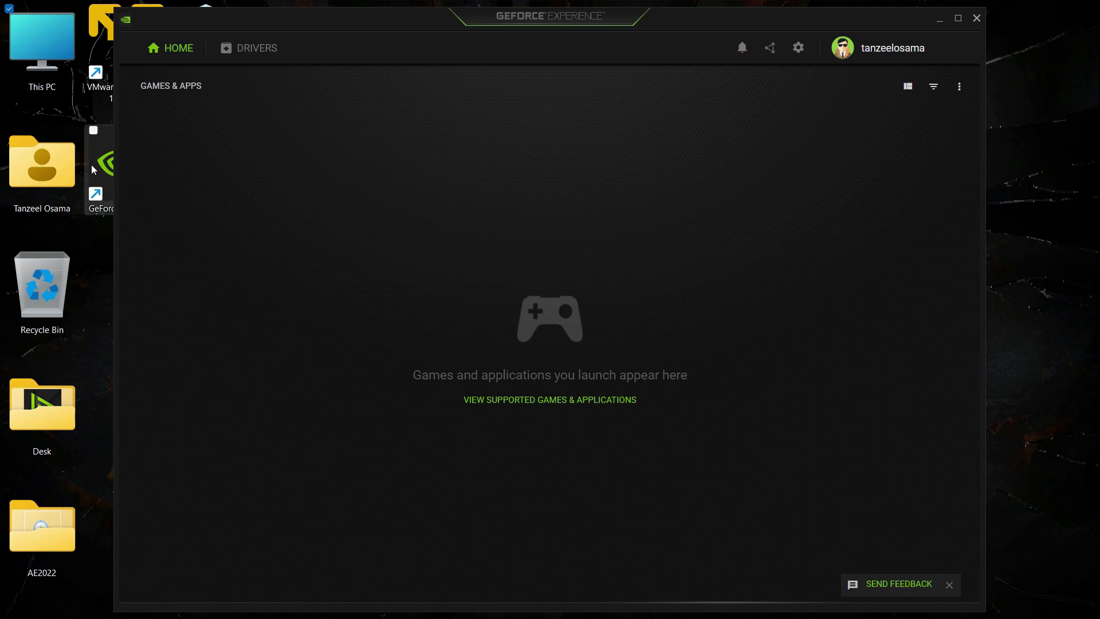
Search Windows for "ge" to locate the GeForce Experience app, and close the search
mouse_move(401, 616)
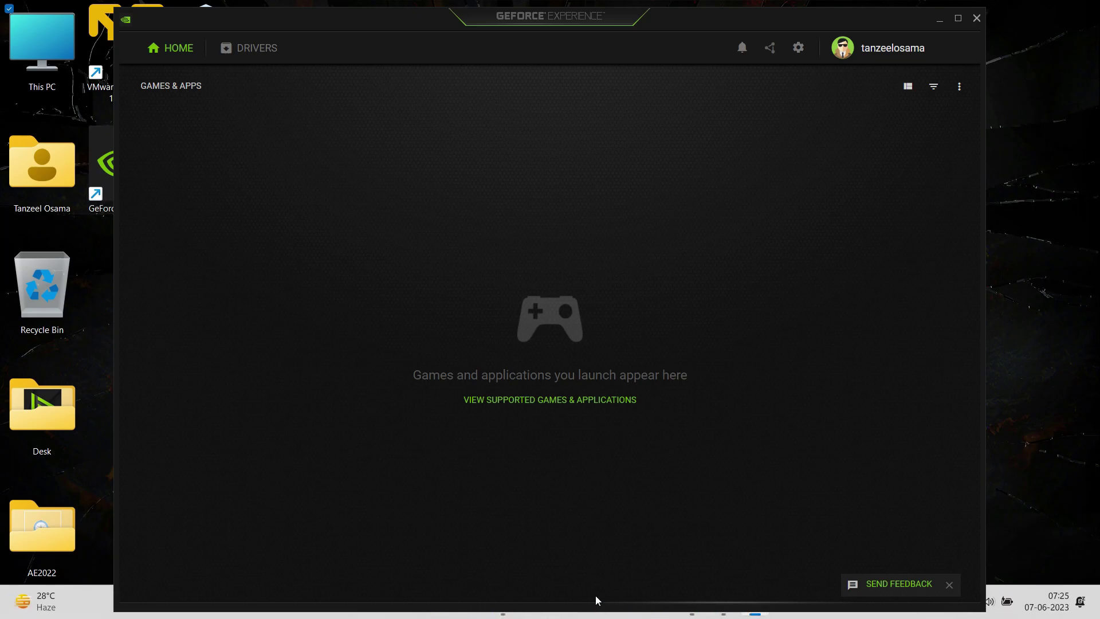
click(345, 602)
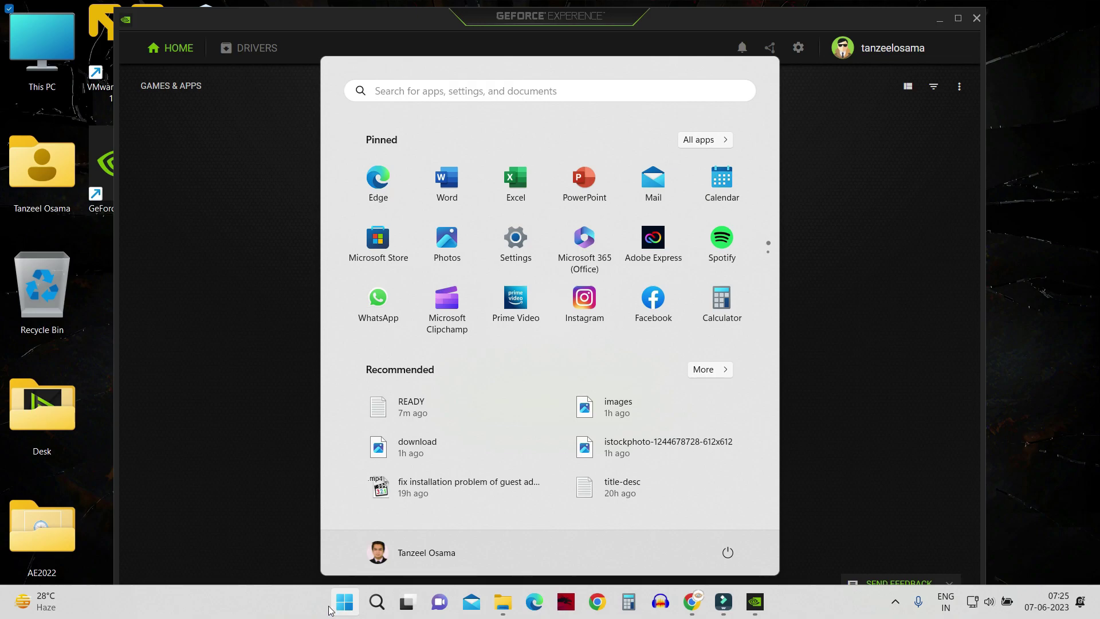
scroll(572, 294, down, 2)
scroll(572, 294, up, 2)
key(Escape)
key(super+s)
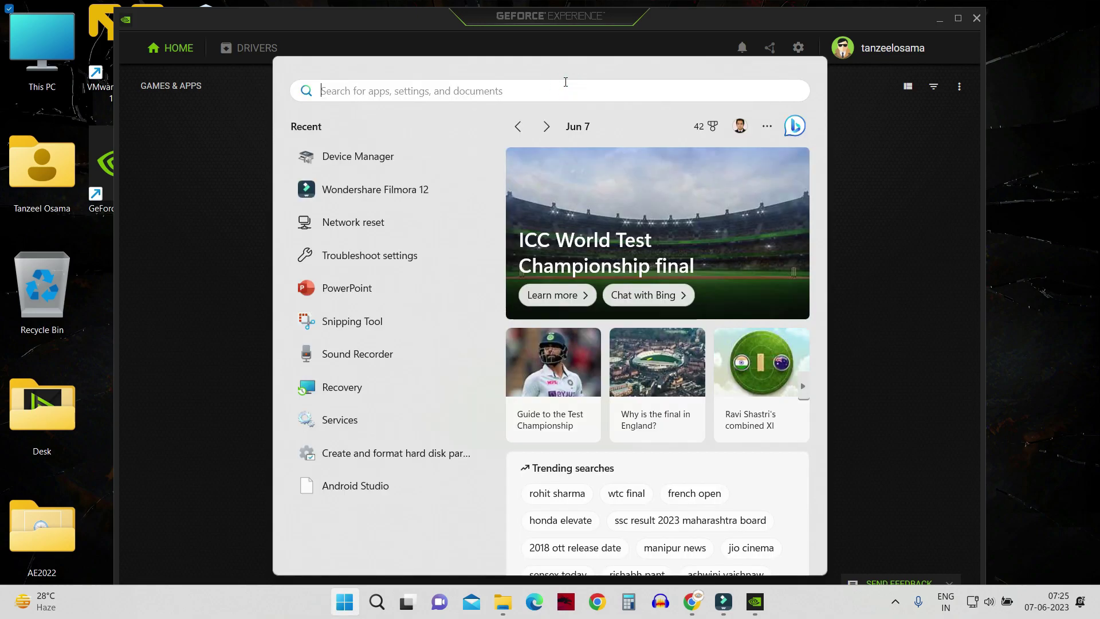
text(ge)
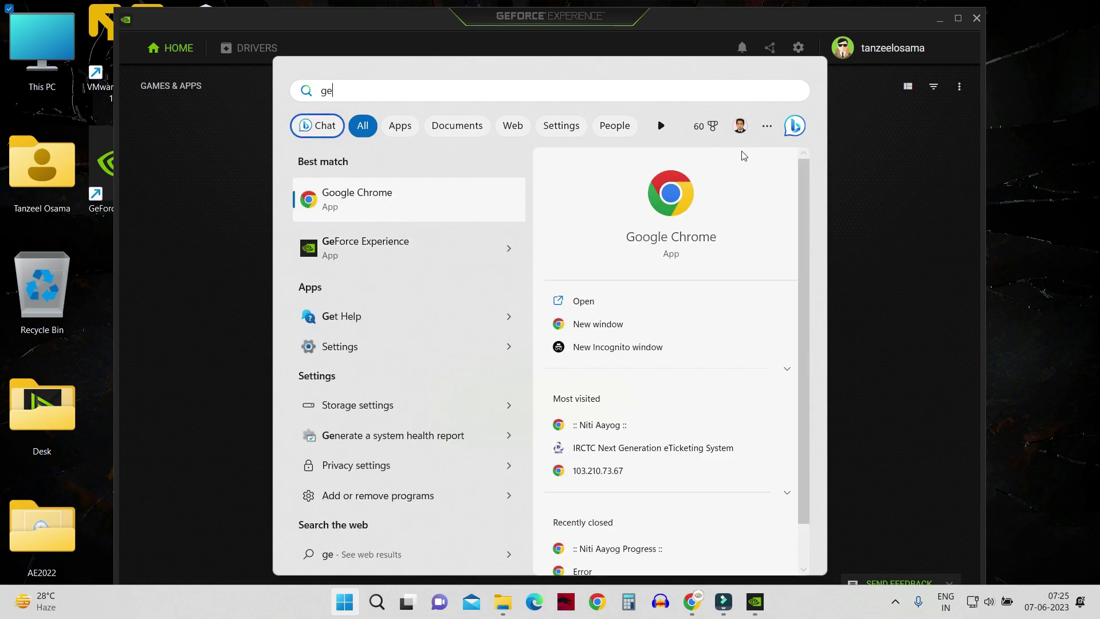
click(721, 25)
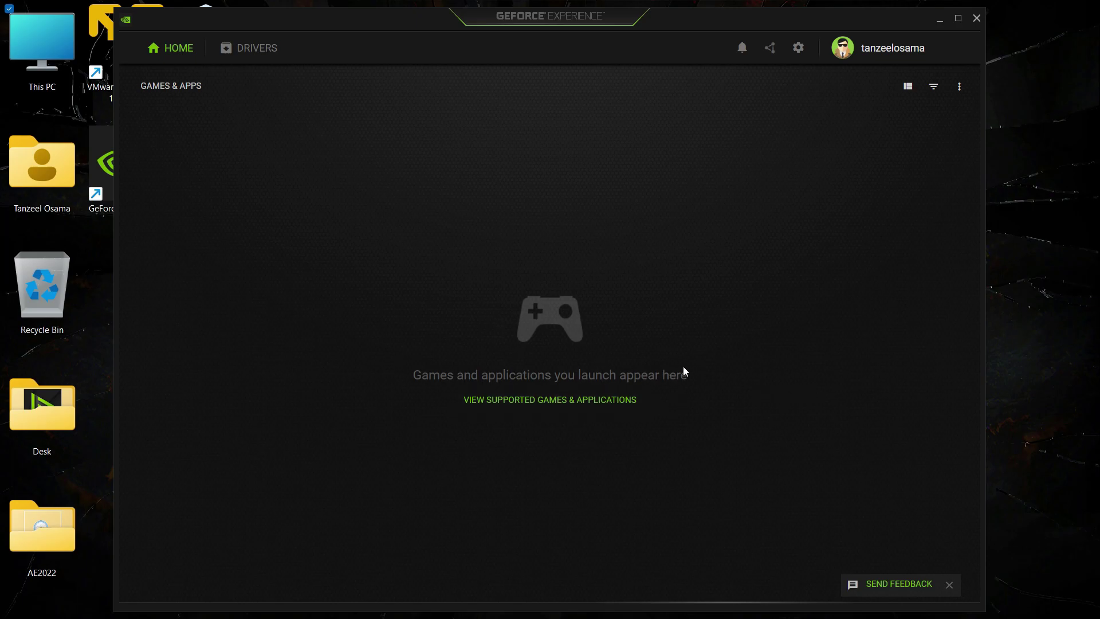
Download GeForce Game Ready Driver version 535.98 and install it with Express Installation, restarting the system to complete it
click(872, 56)
click(244, 51)
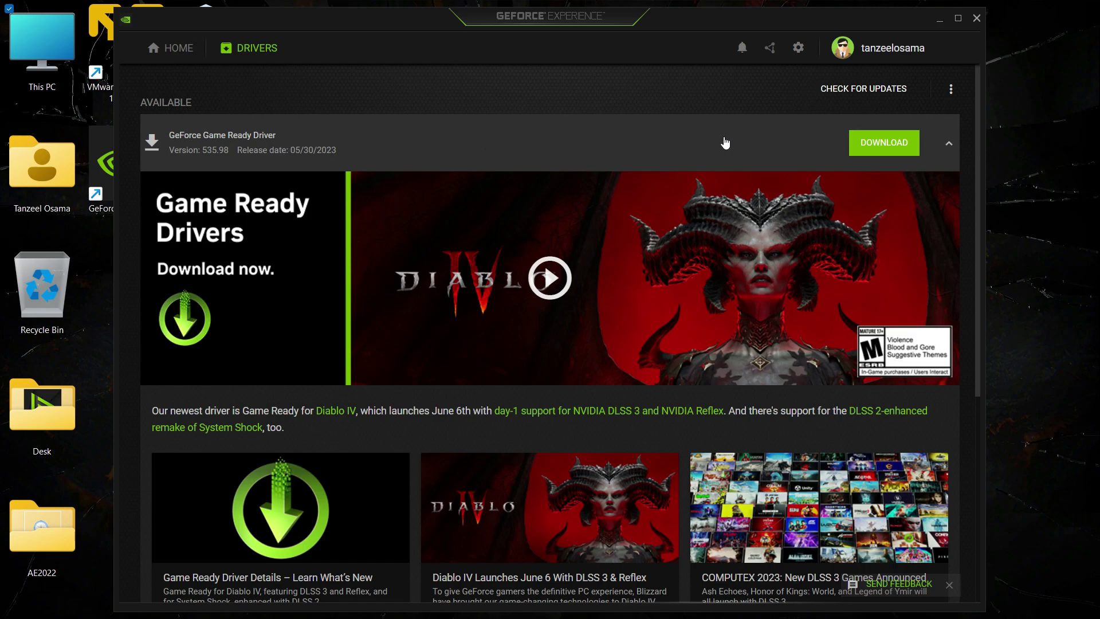
click(909, 147)
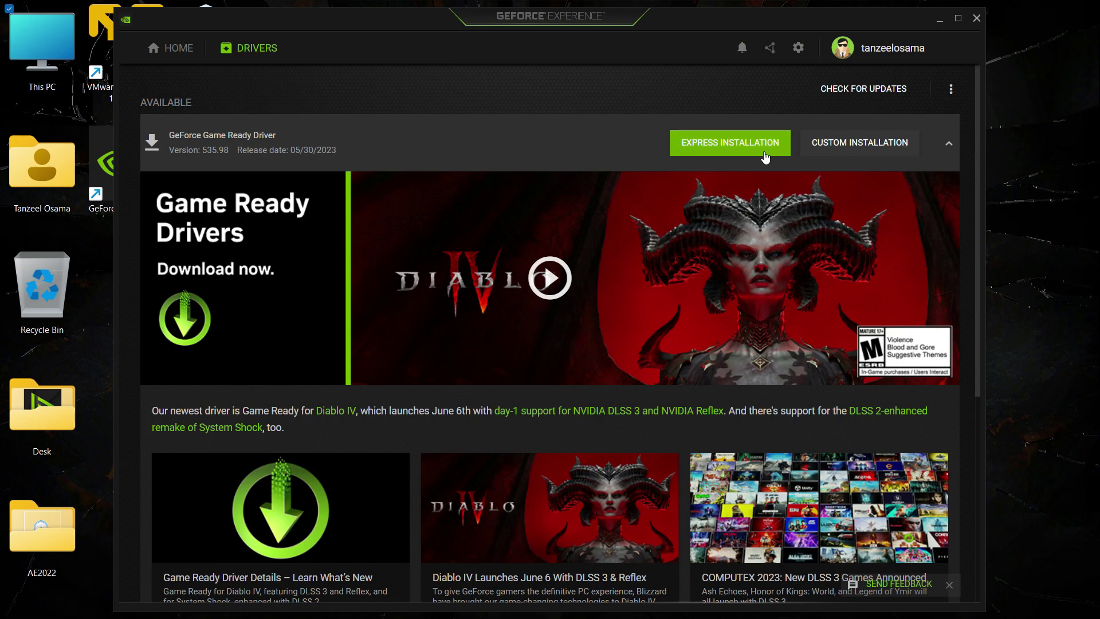
click(731, 144)
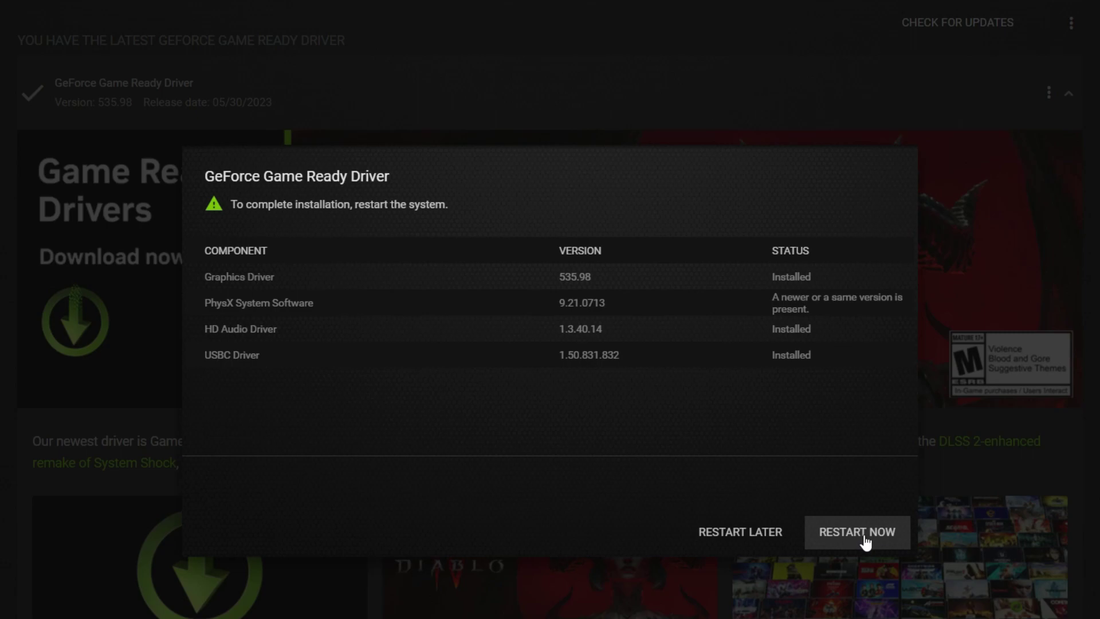
click(857, 533)
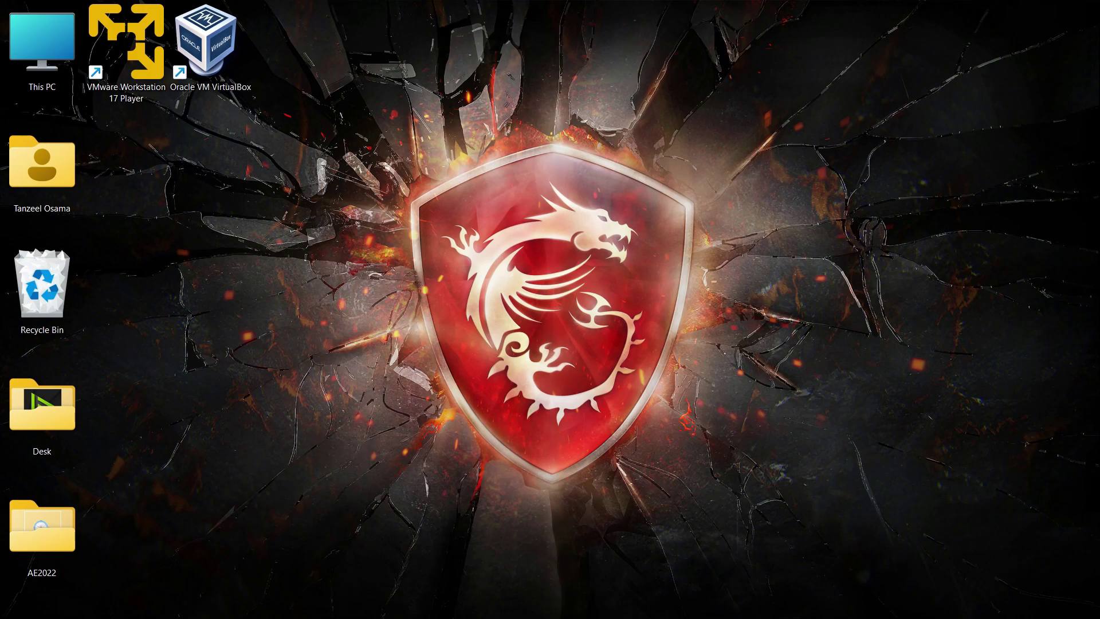
Open Windows Update in the Windows Settings and check for updates
mouse_move(345, 617)
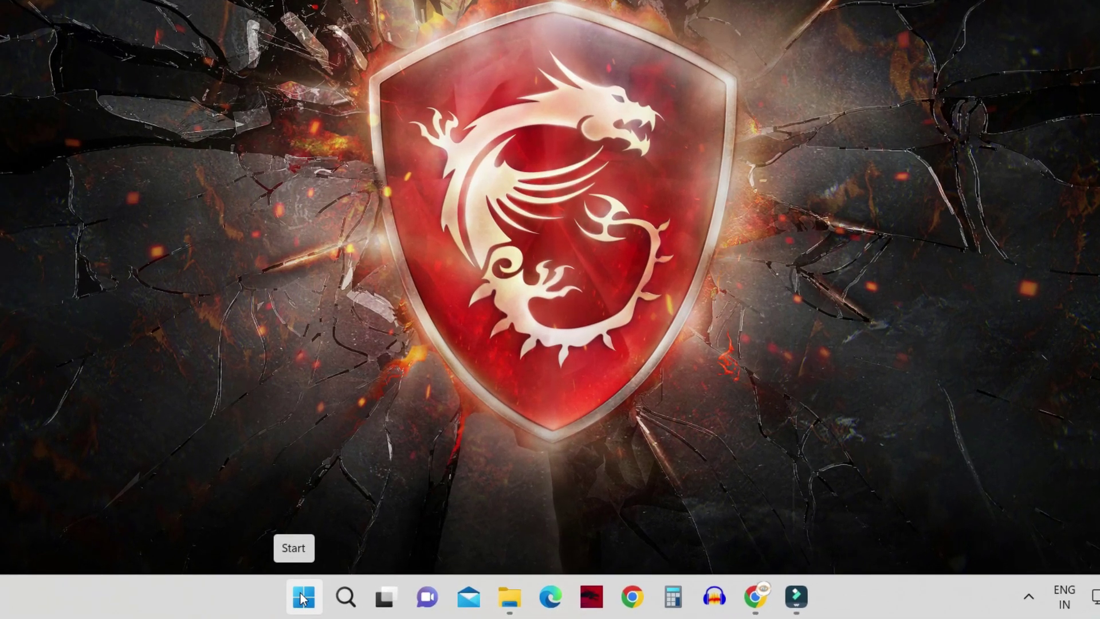
right_click(310, 606)
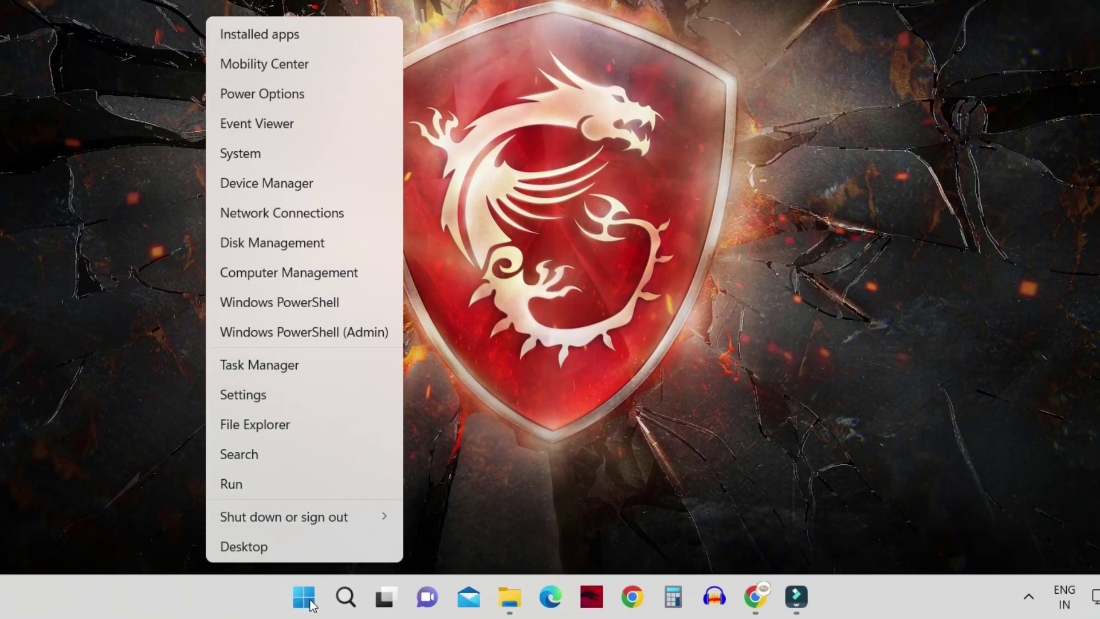
click(261, 403)
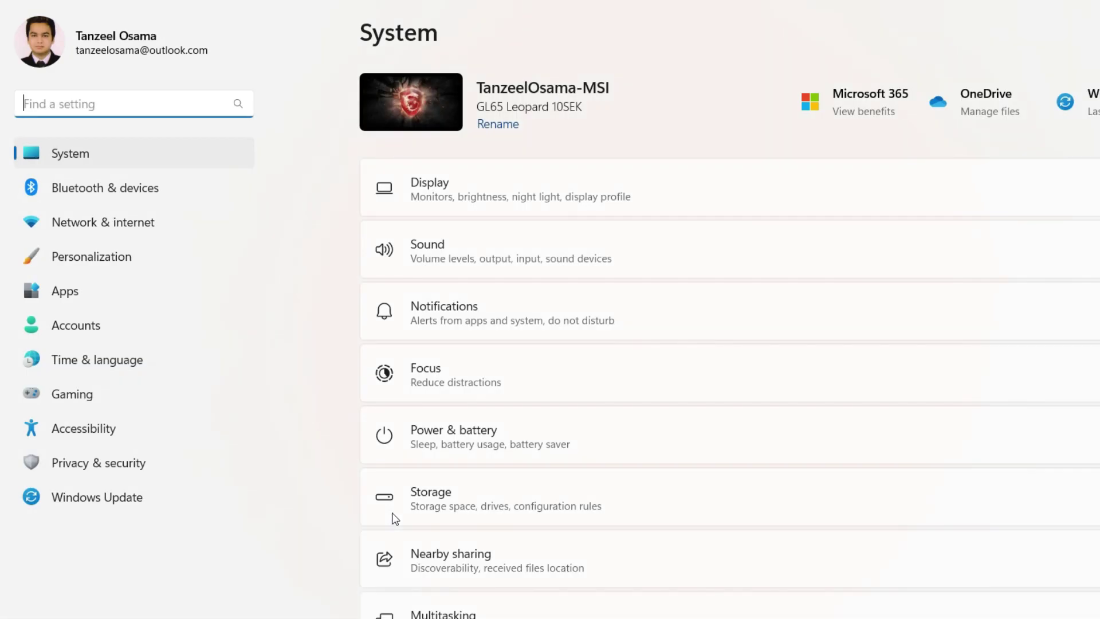
click(109, 503)
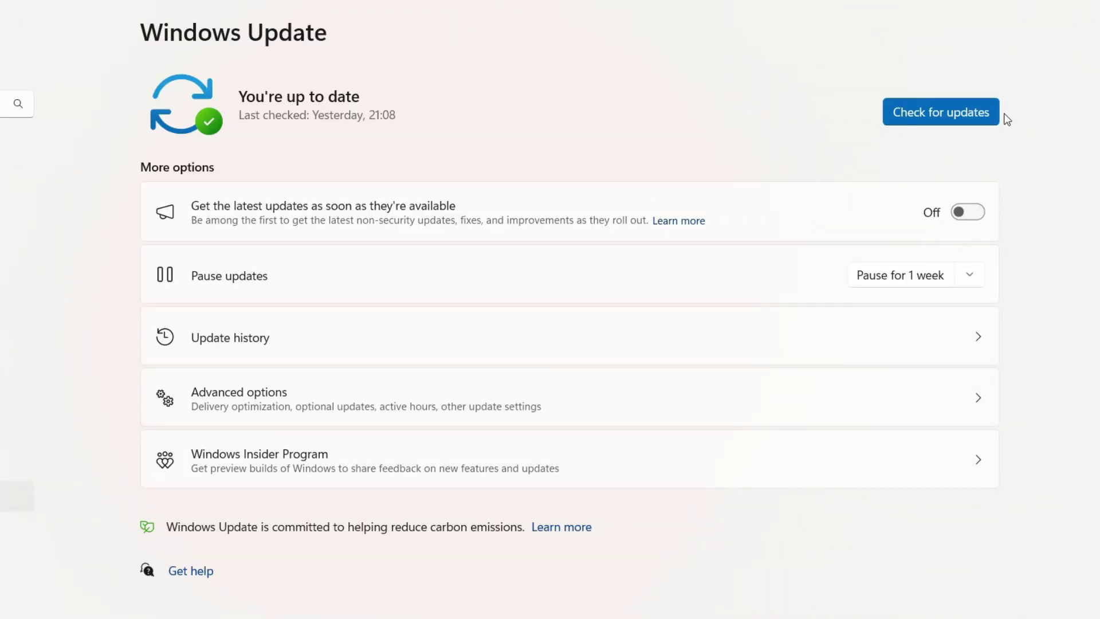
click(948, 118)
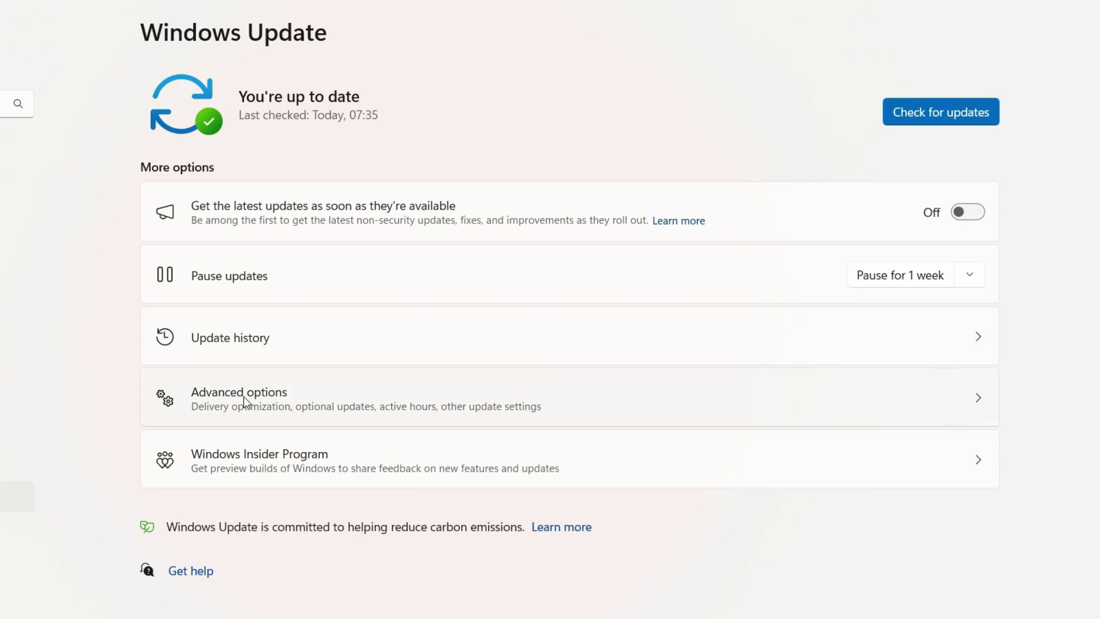
In the advanced options' optional updates, expand the other and driver updates and choose the Realtek - SoftwareComponent - 1.0.605.0 driver
click(265, 404)
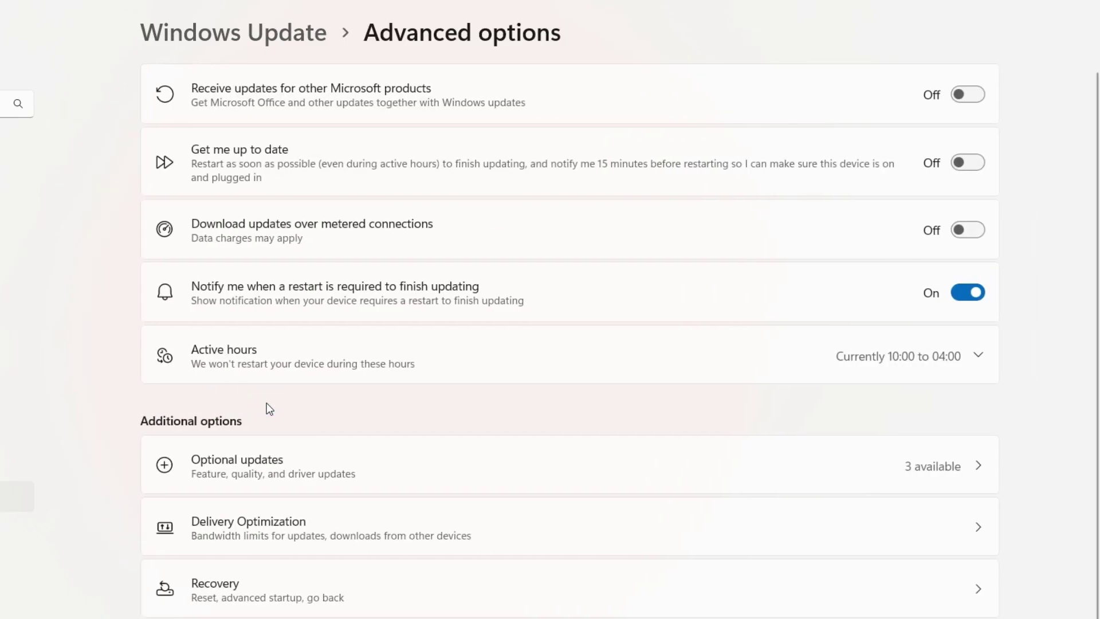
scroll(267, 404, down, 2)
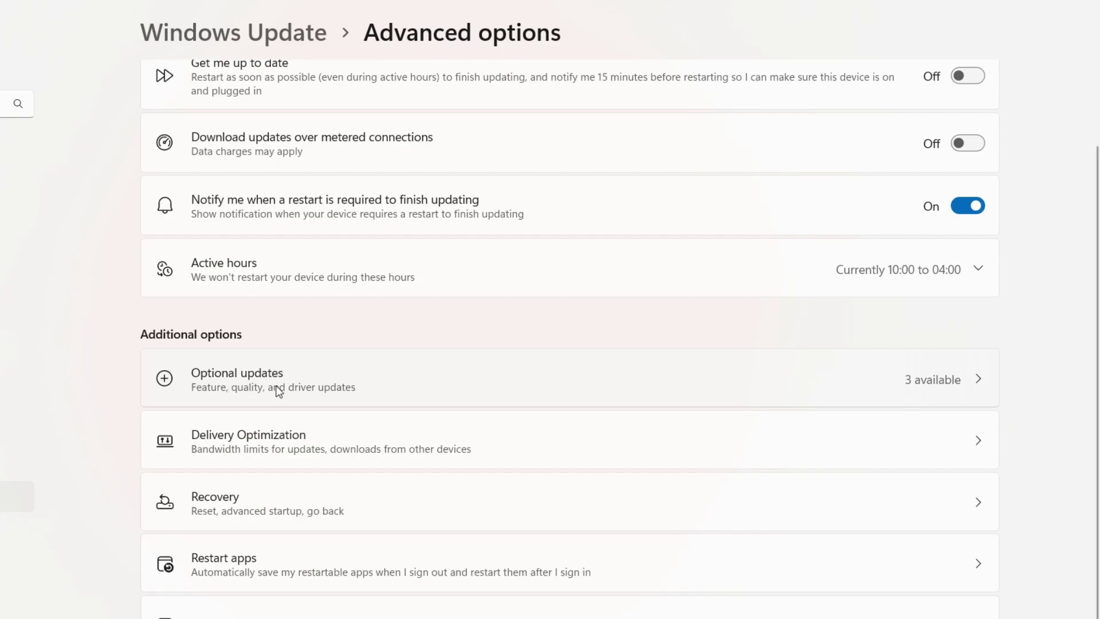
click(342, 393)
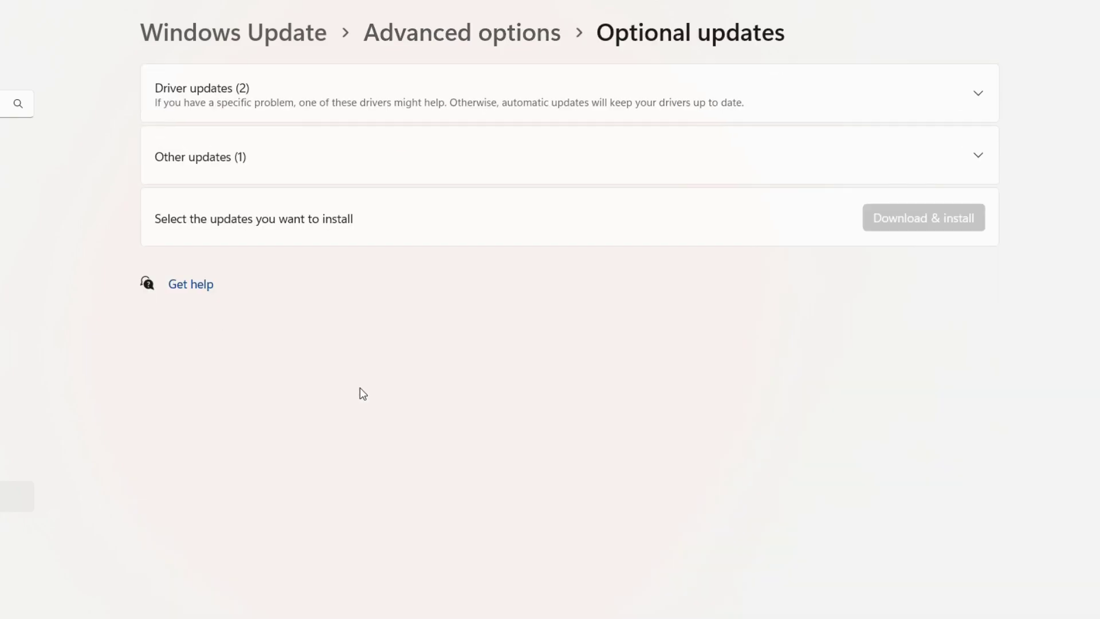
click(545, 161)
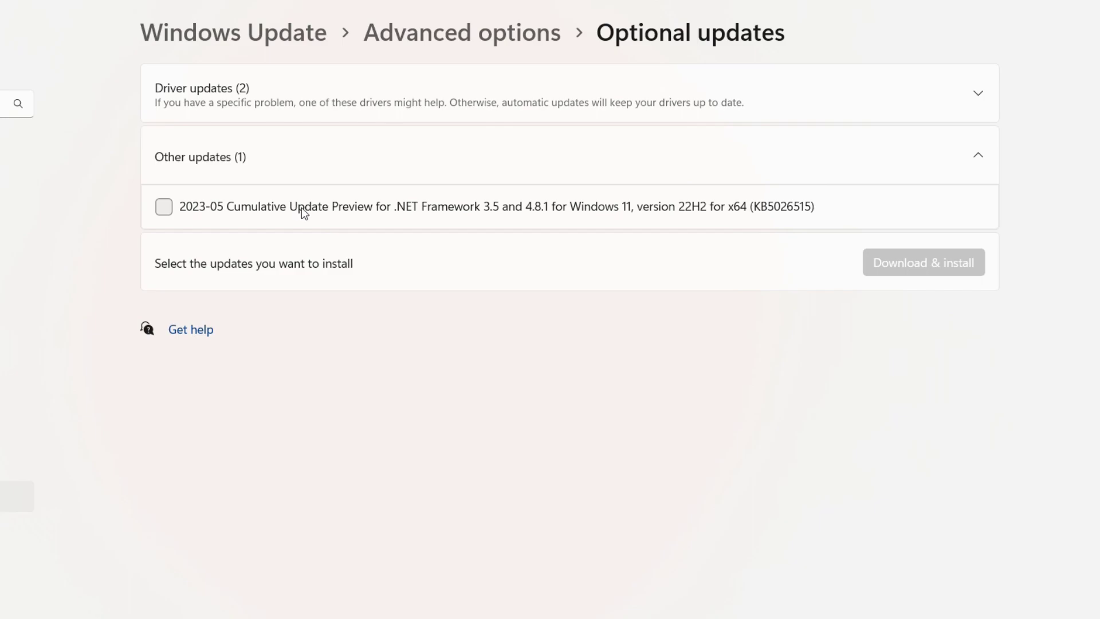
click(430, 99)
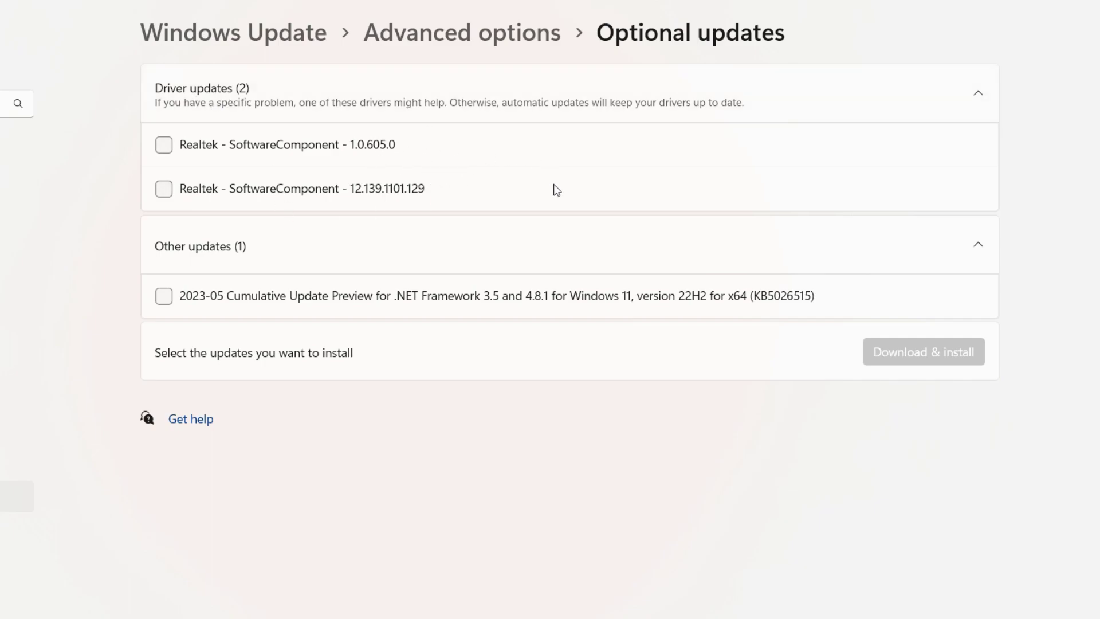
click(314, 152)
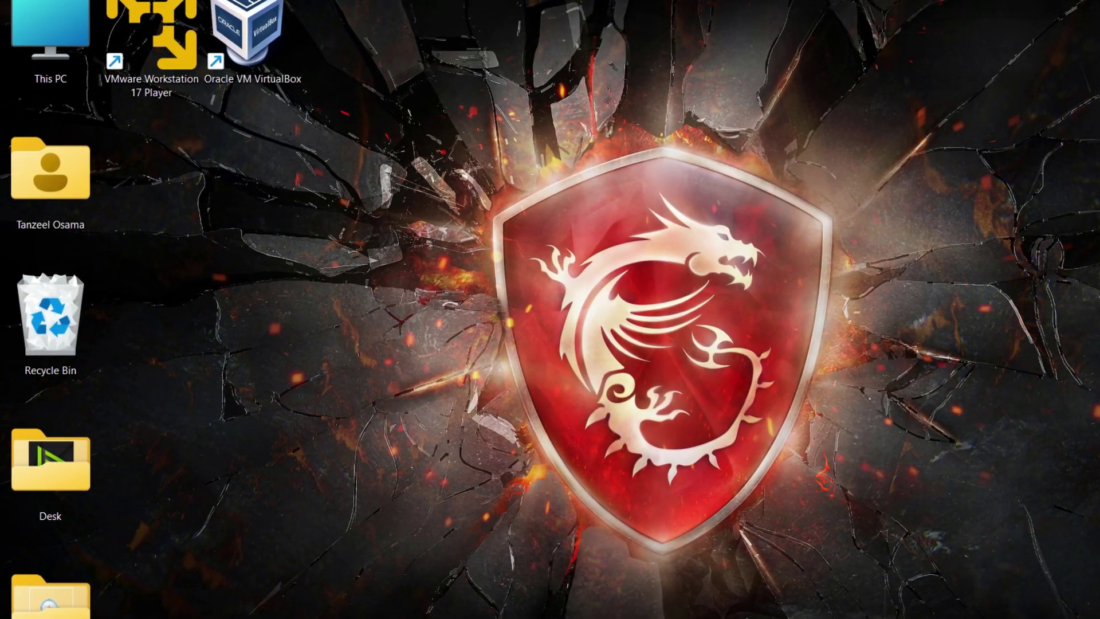
Switch to Chrome and open the driver downloads page on the NVIDIA website
mouse_move(847, 618)
click(940, 613)
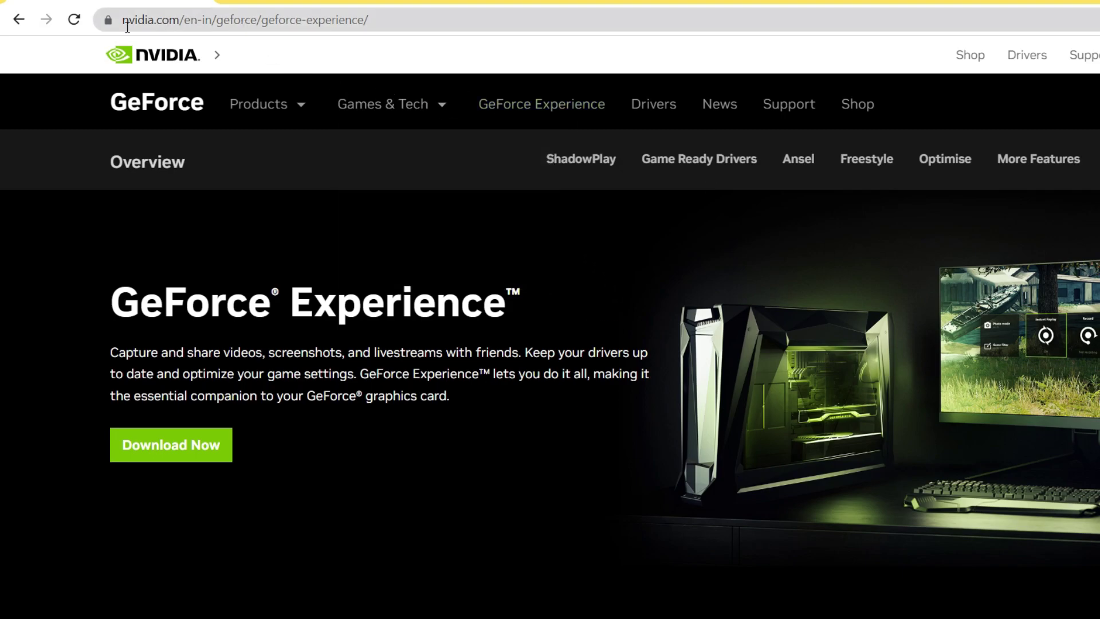
click(19, 21)
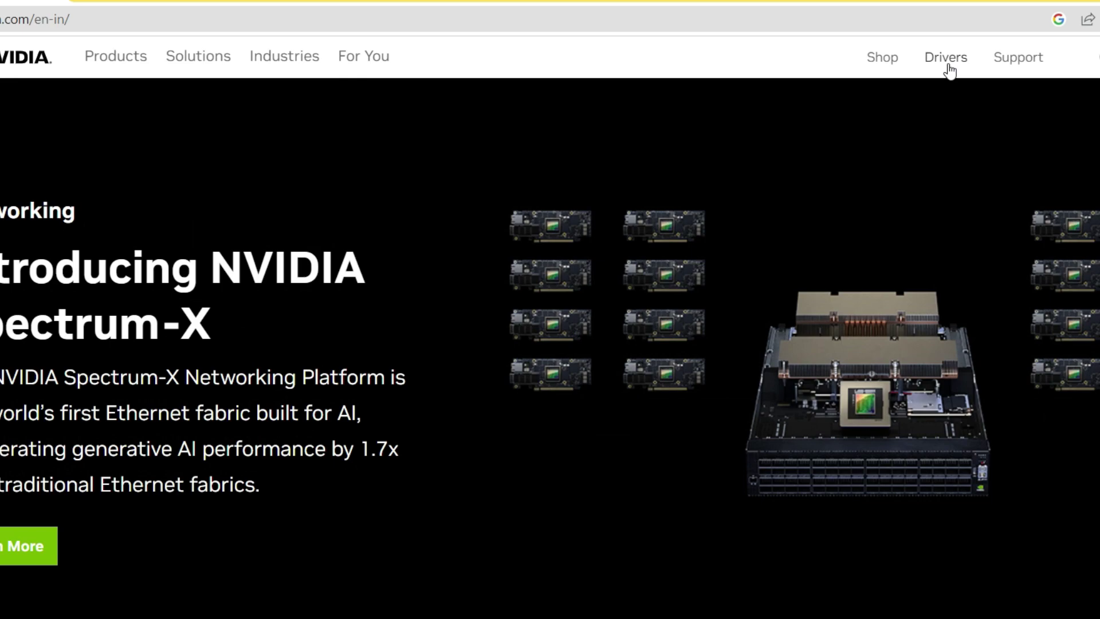
click(948, 66)
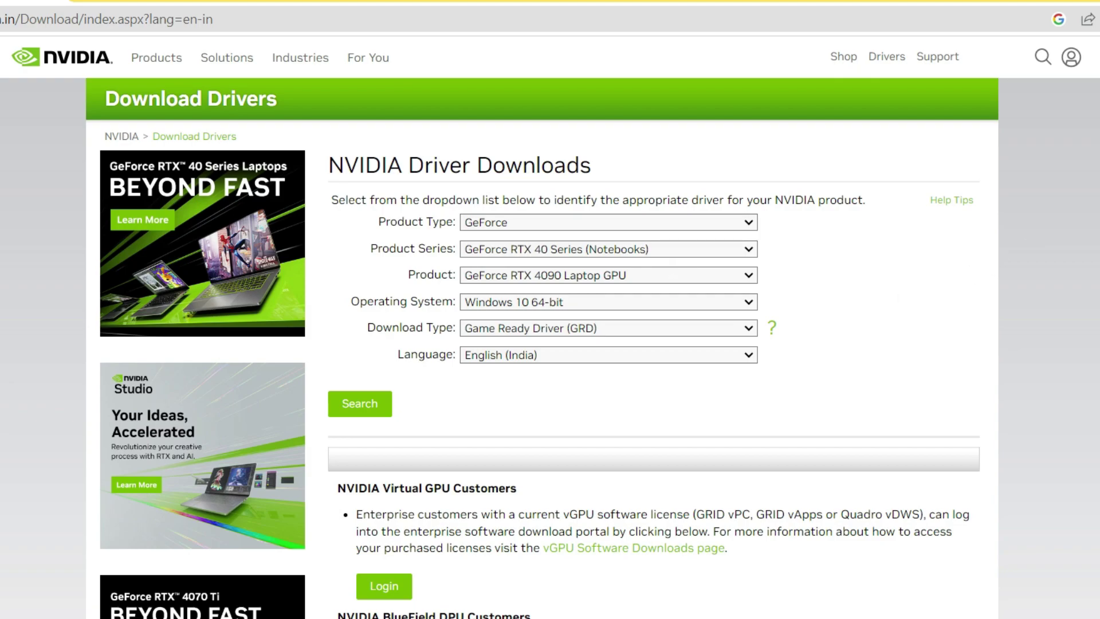
Keep the product type GeForce, and select the GeForce RTX 20 Series (Notebooks) product series with the GeForce RTX 2060 product
click(1085, 37)
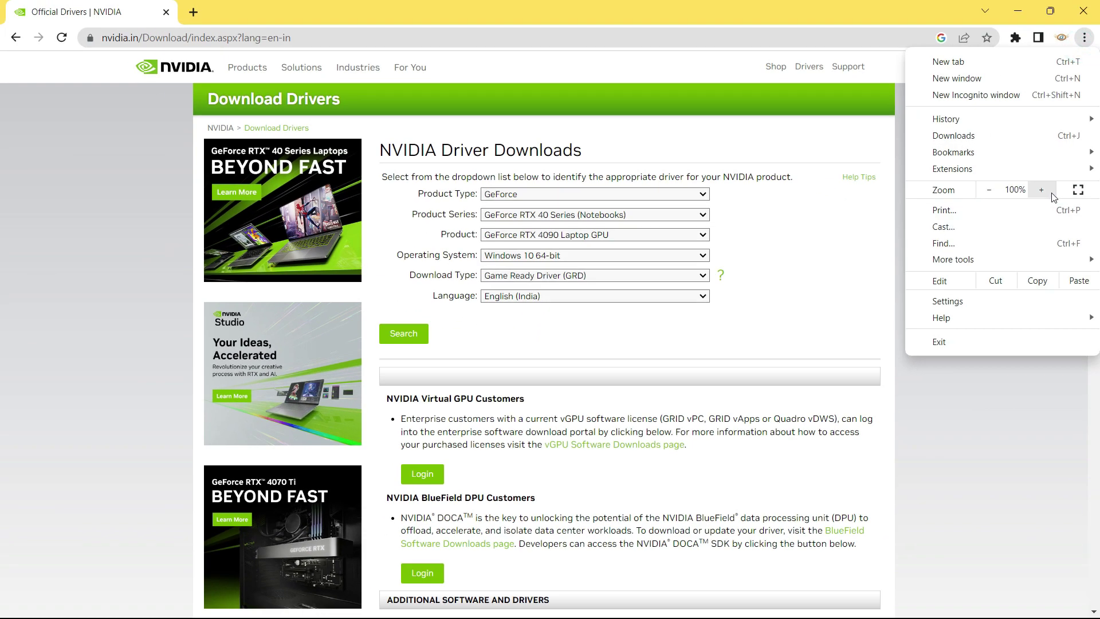
click(1051, 192)
click(1052, 195)
click(879, 371)
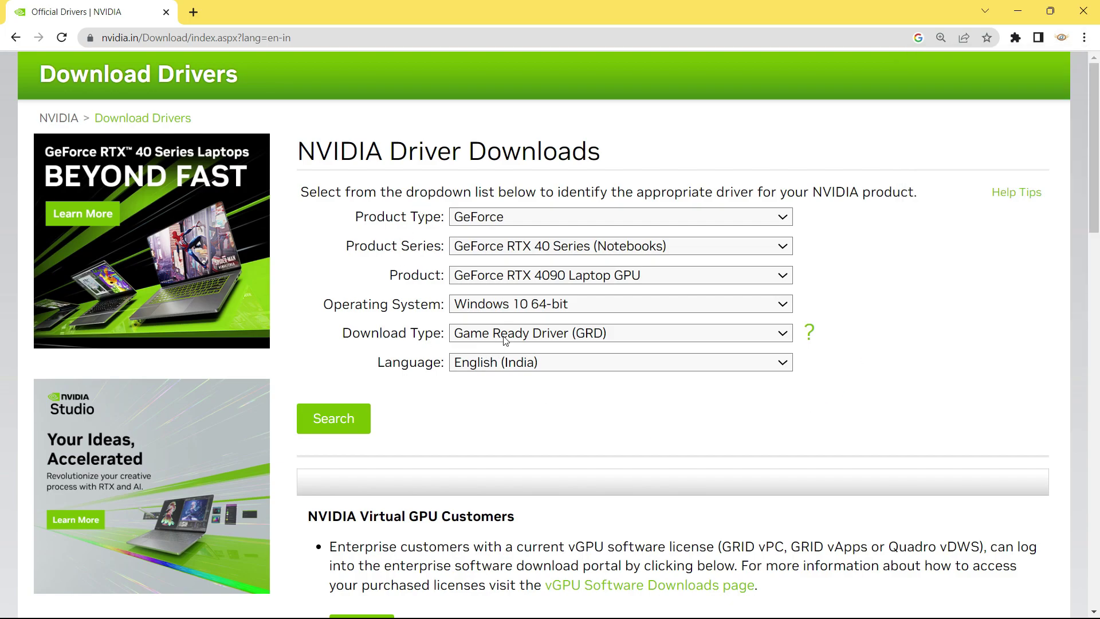
click(499, 222)
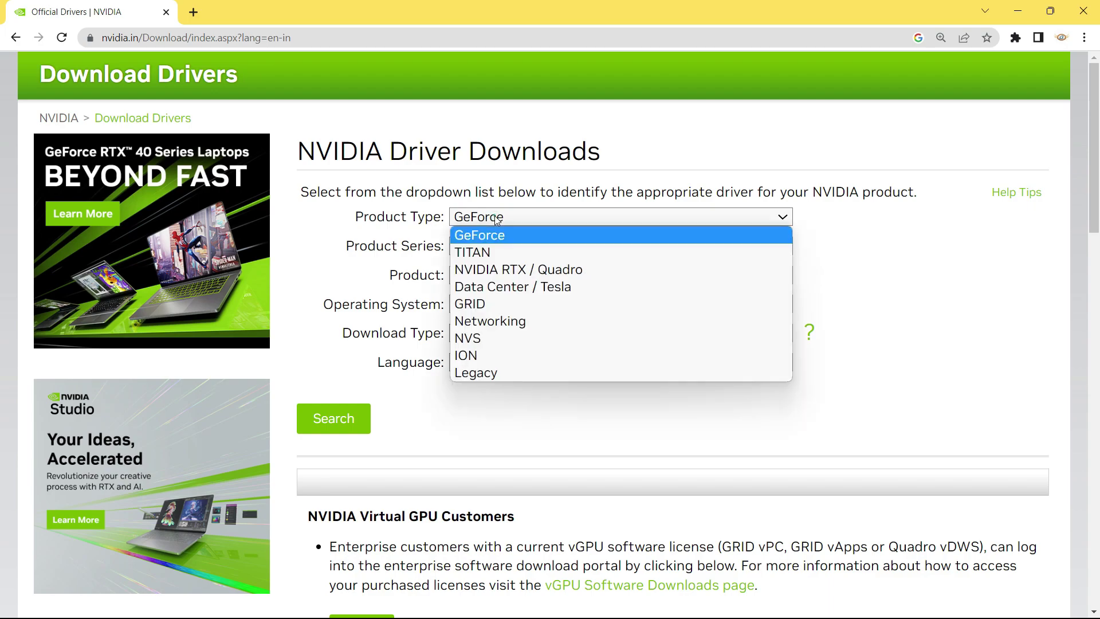
click(500, 222)
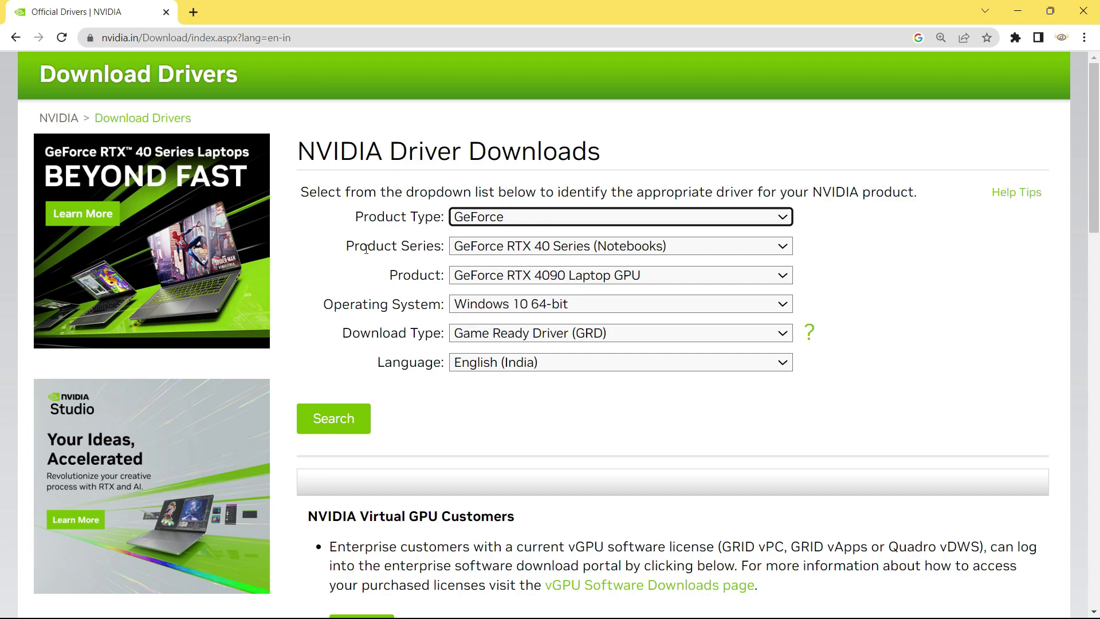
click(576, 249)
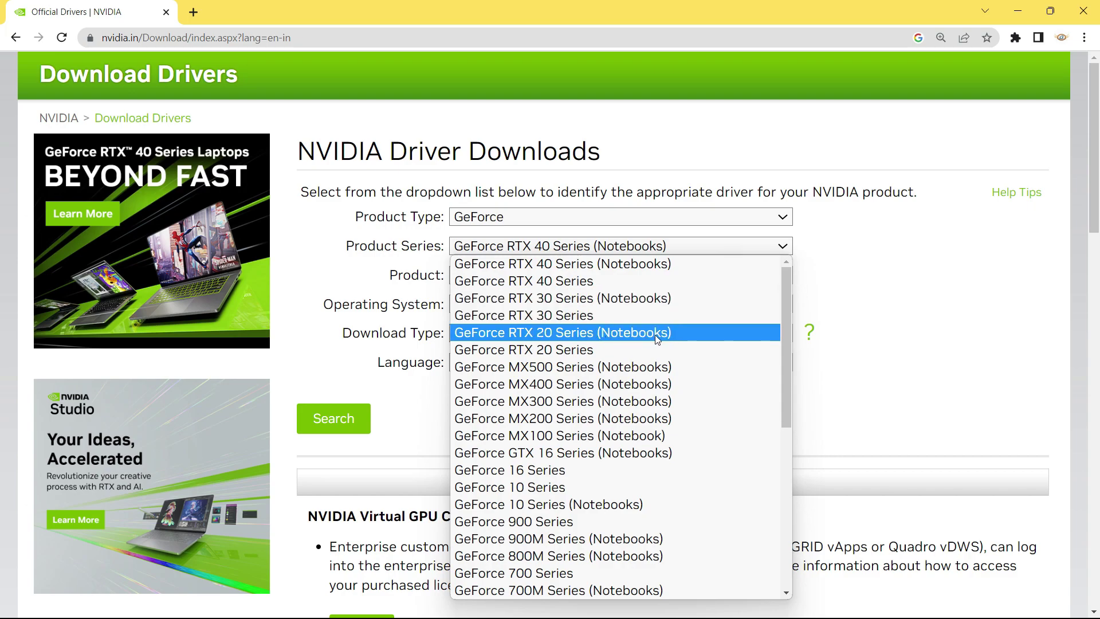
key(Escape)
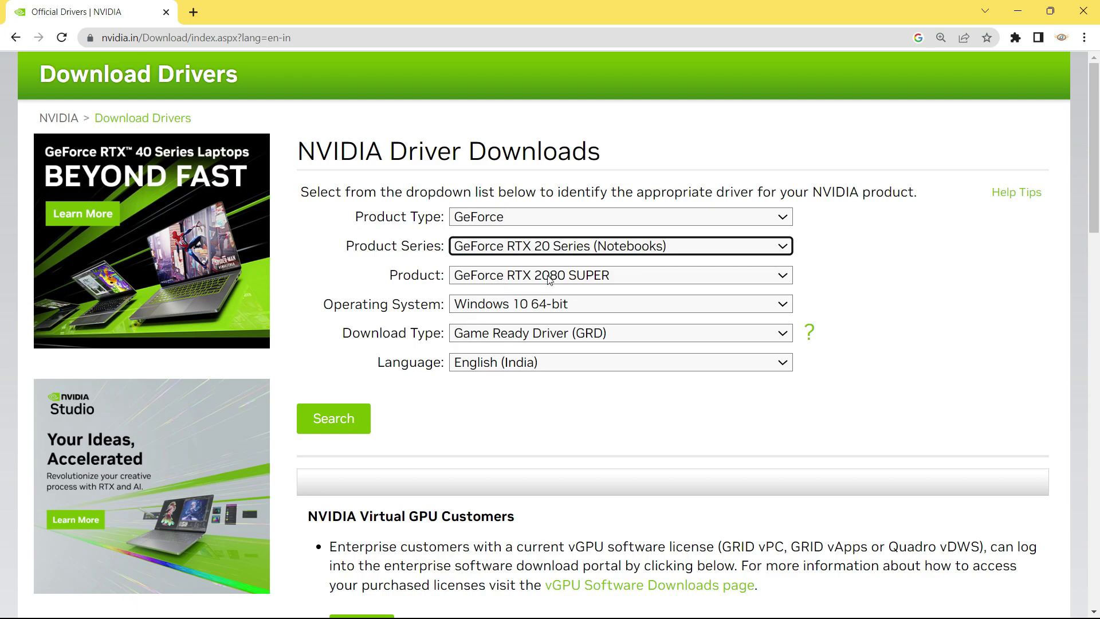
click(628, 276)
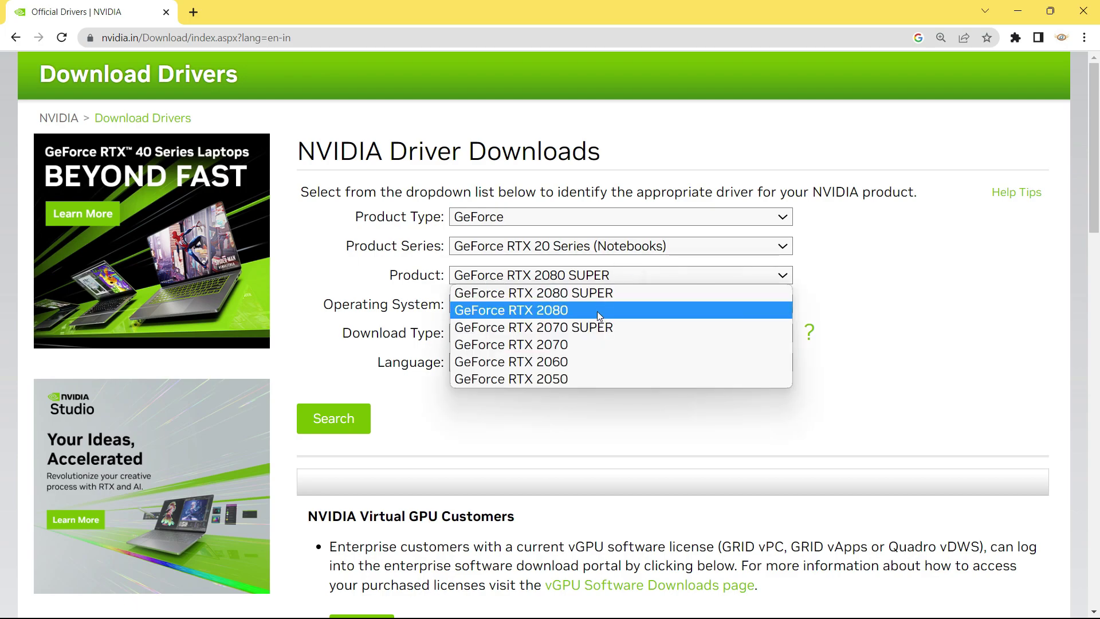
click(596, 361)
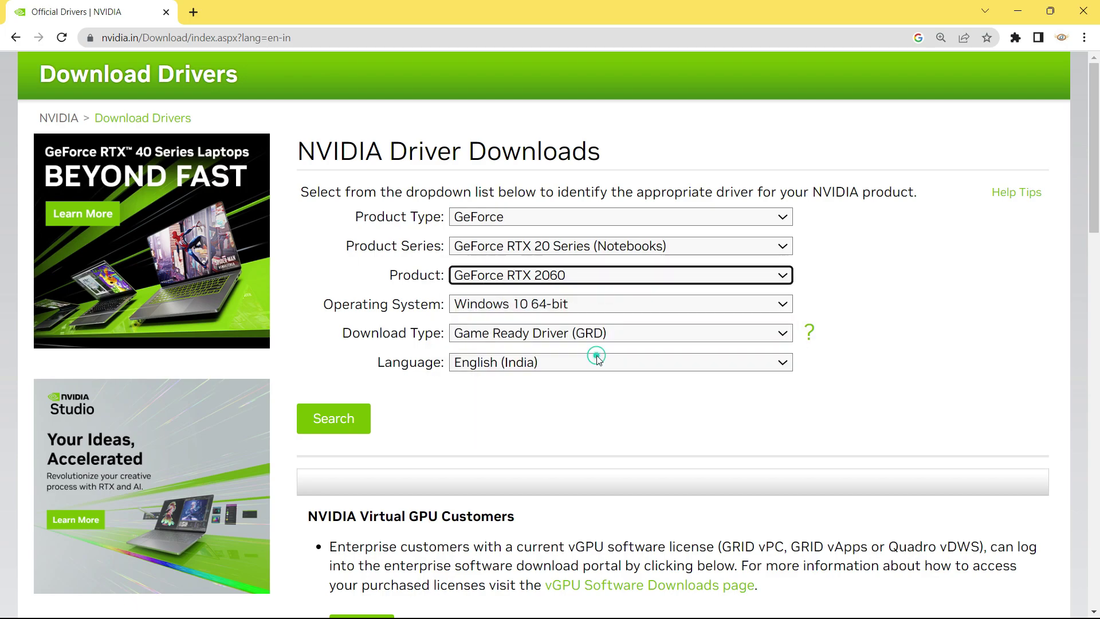
Set the operating system to Windows 11, keep Game Ready Driver (GRD) and English (India), and search for the matching driver
click(635, 304)
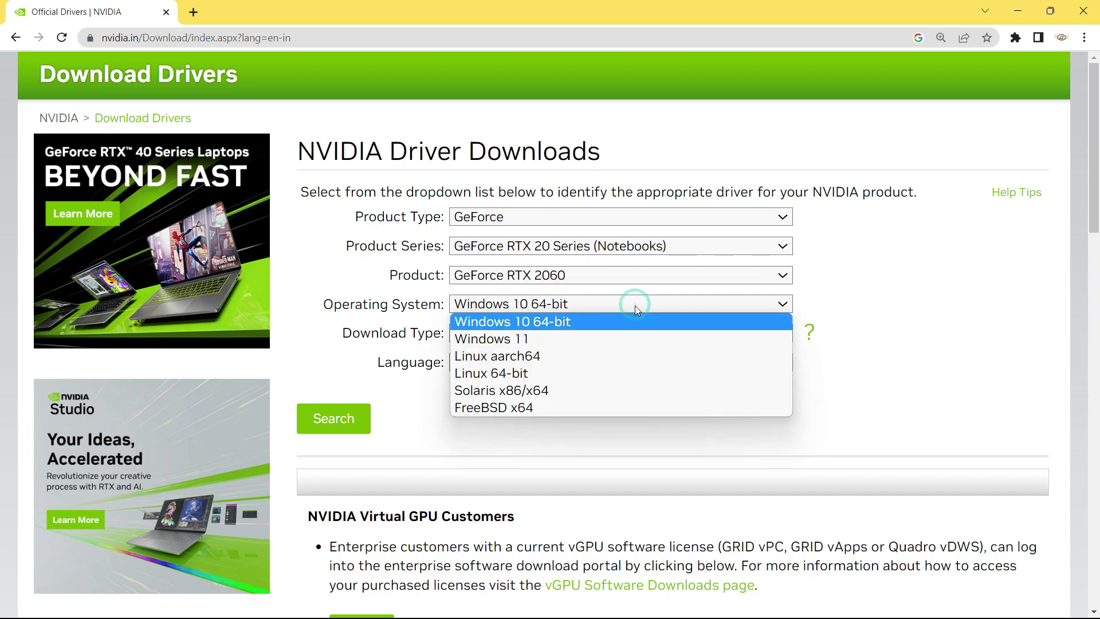
click(542, 336)
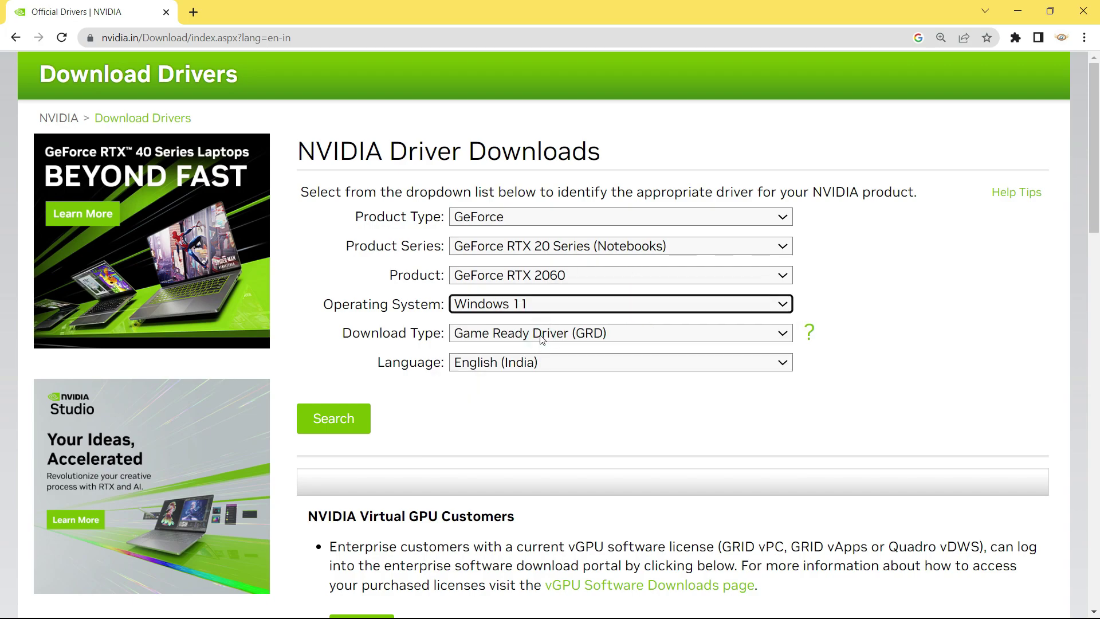
click(623, 338)
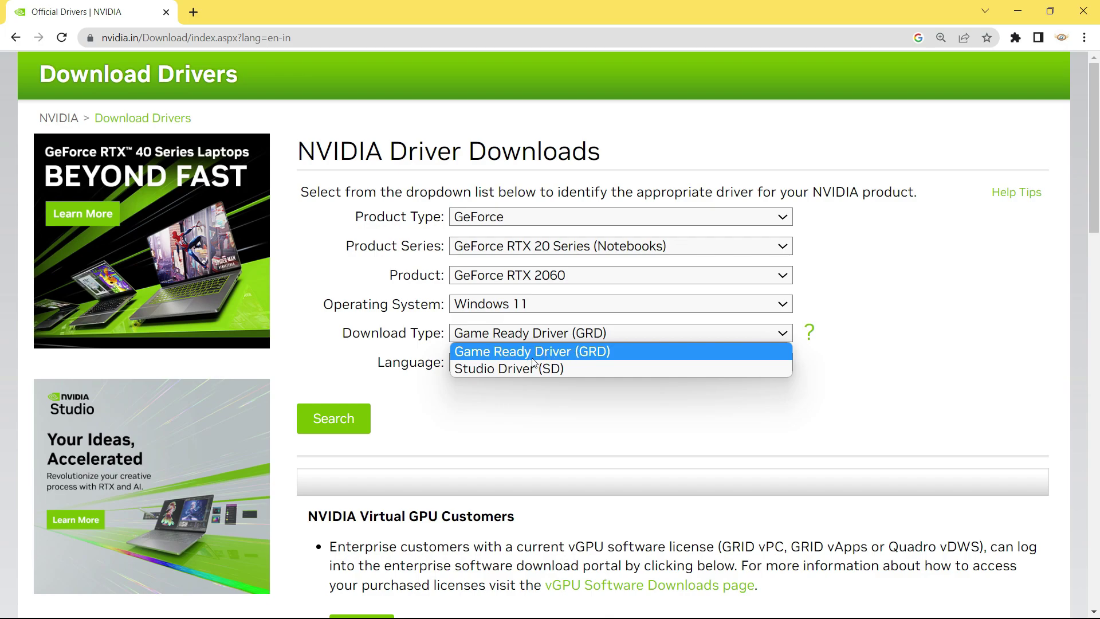
click(648, 395)
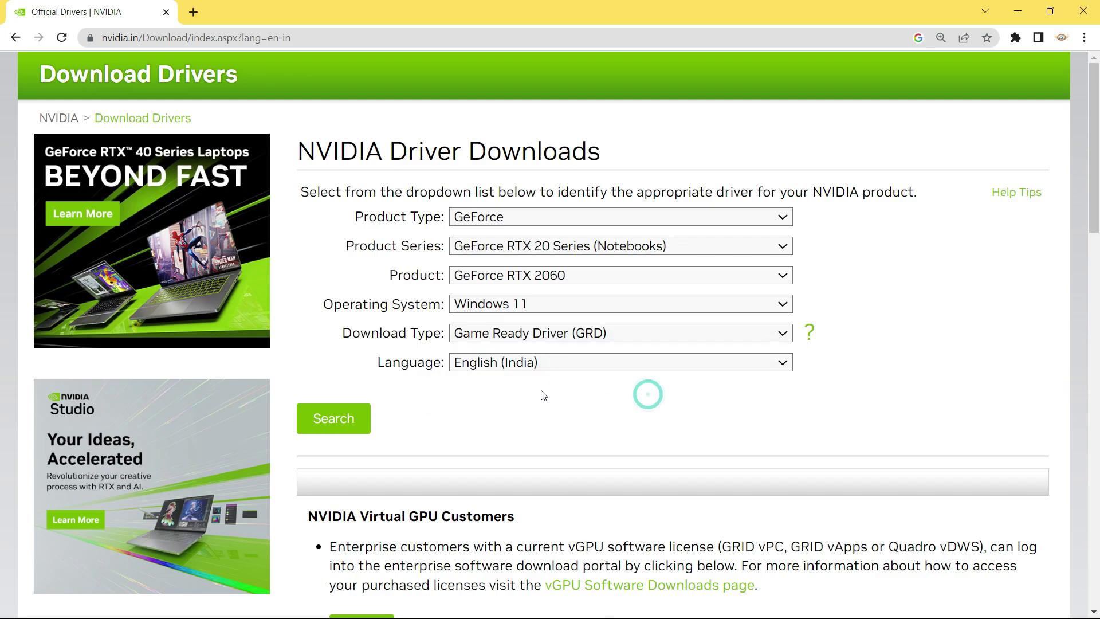
click(519, 363)
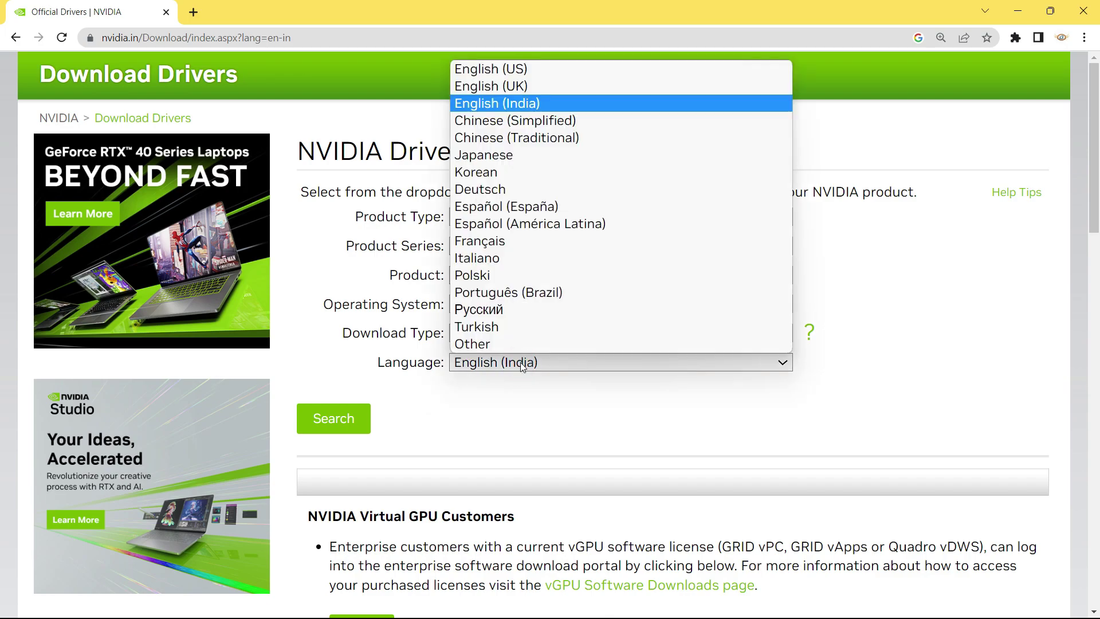
click(628, 419)
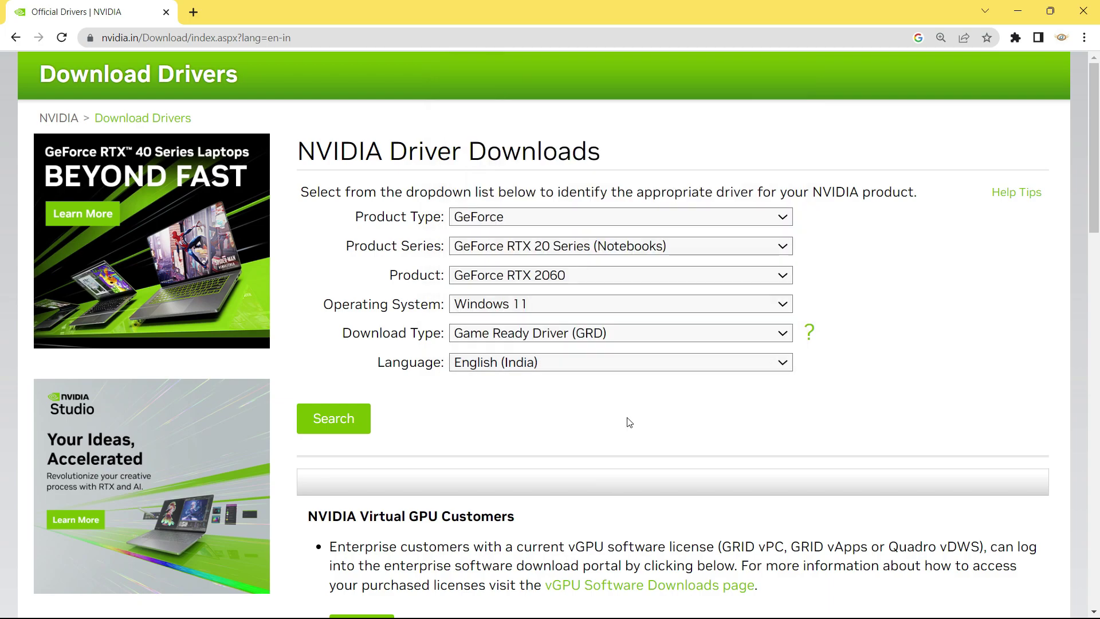
click(325, 418)
Look through the release highlights of GeForce Game Ready Driver 535.98 and download the driver
scroll(632, 421, down, 1)
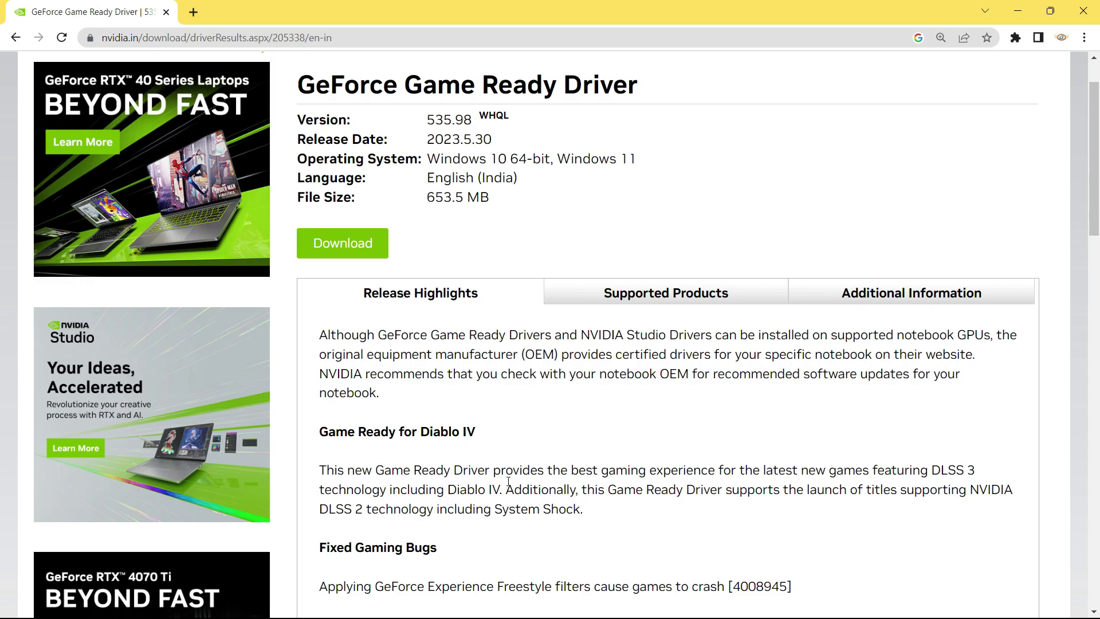
click(346, 257)
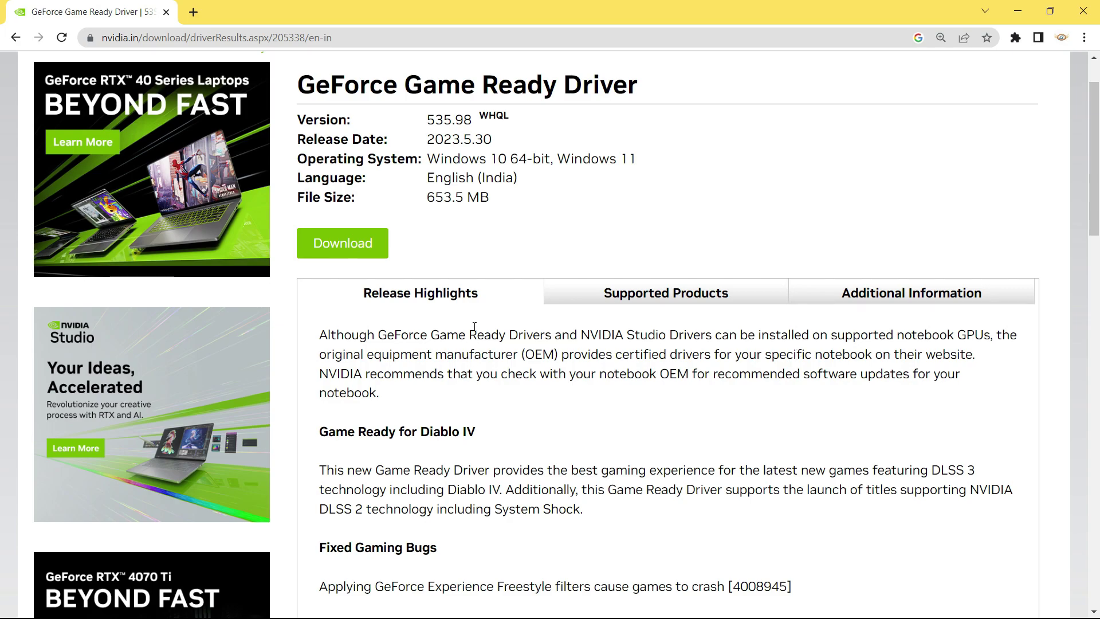
scroll(475, 328, down, 7)
scroll(469, 299, down, 7)
scroll(463, 321, up, 11)
scroll(541, 437, up, 5)
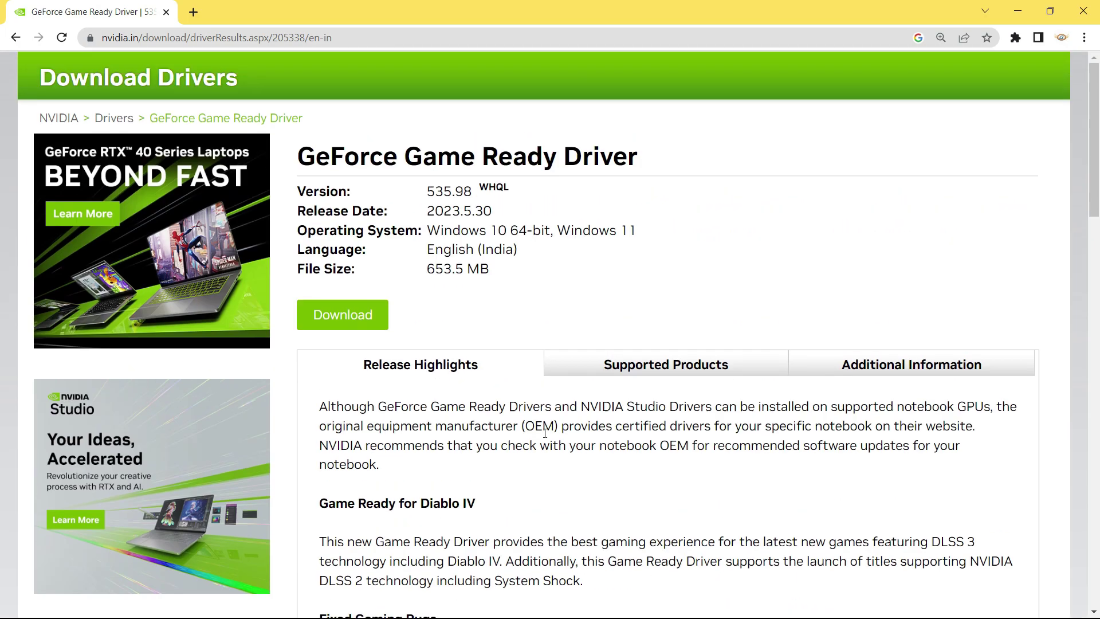
scroll(545, 432, down, 5)
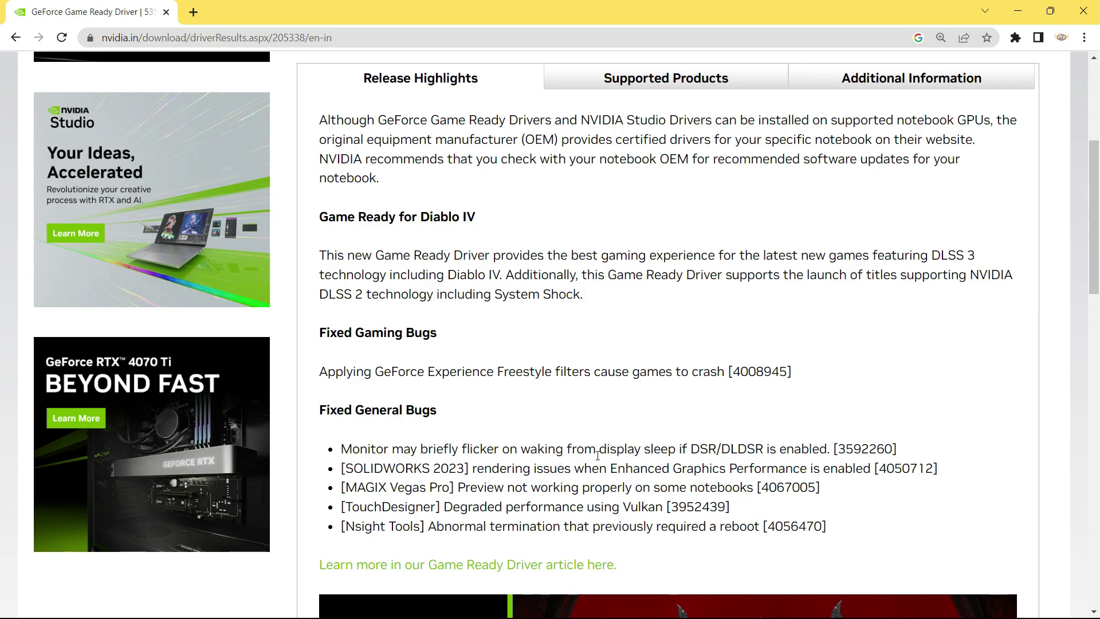
scroll(528, 441, up, 5)
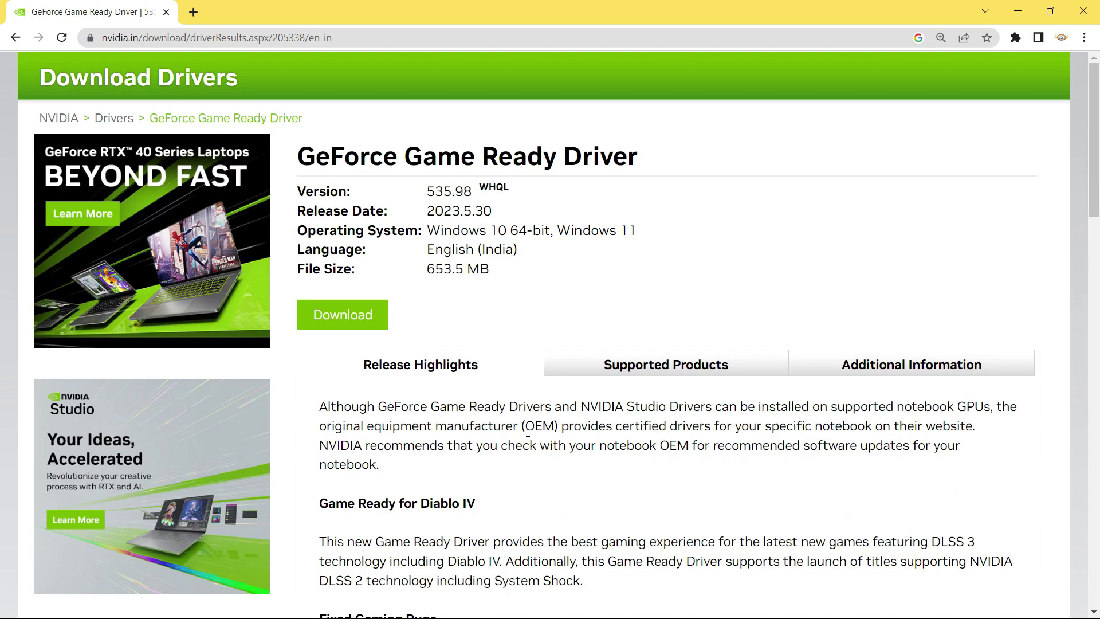
click(342, 314)
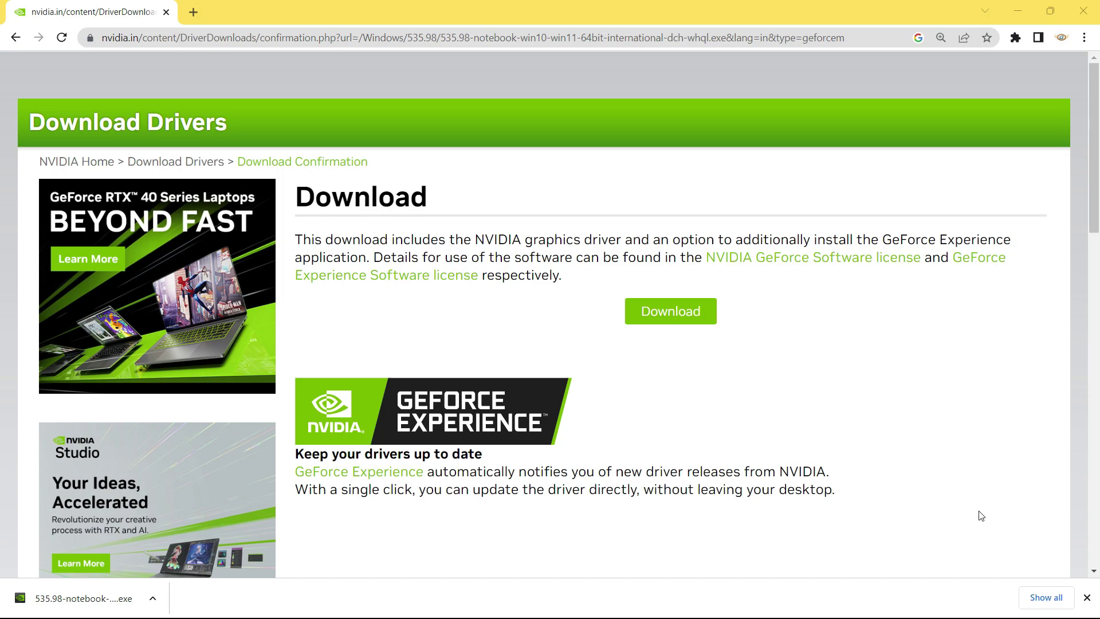
In File Explorer's Downloads folder, run the 535.98 notebook driver installer and extract its files to the default path
click(1013, 16)
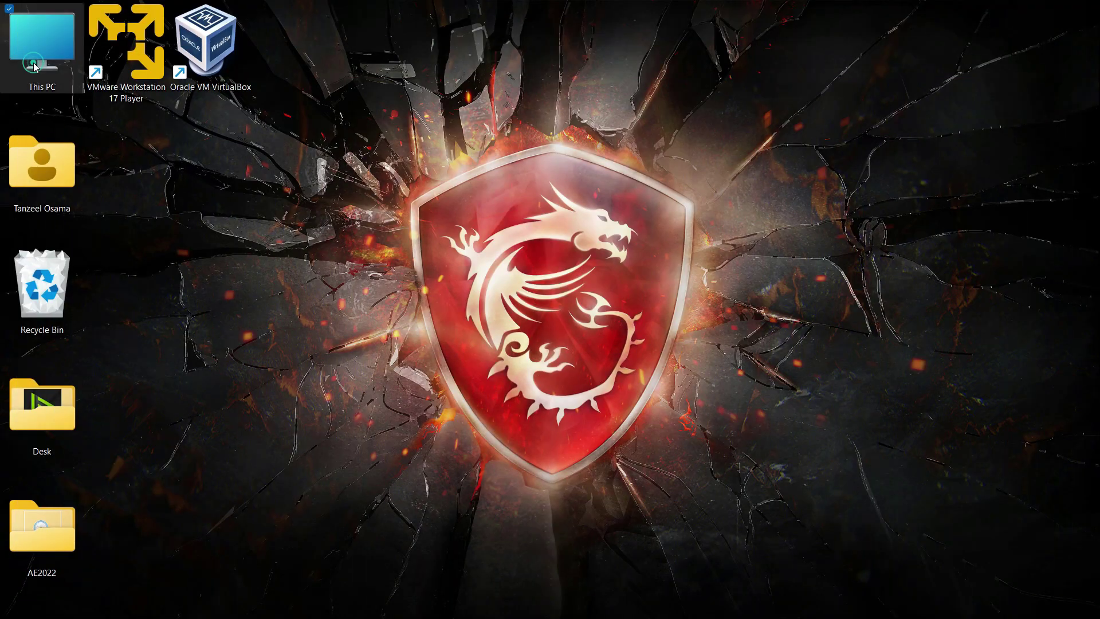
double_click(33, 61)
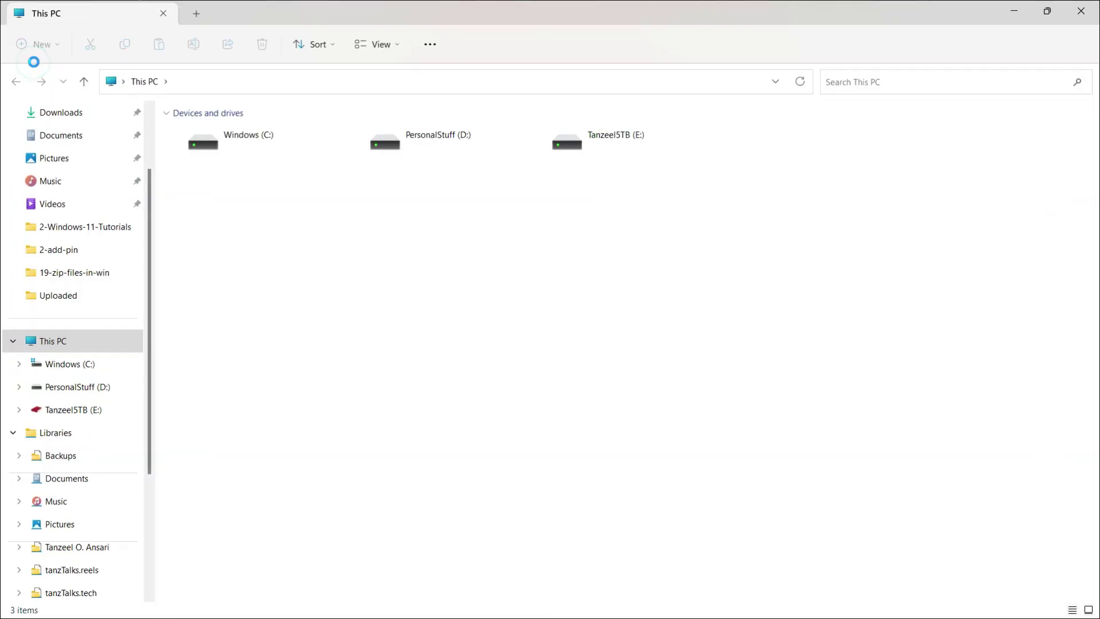
click(81, 121)
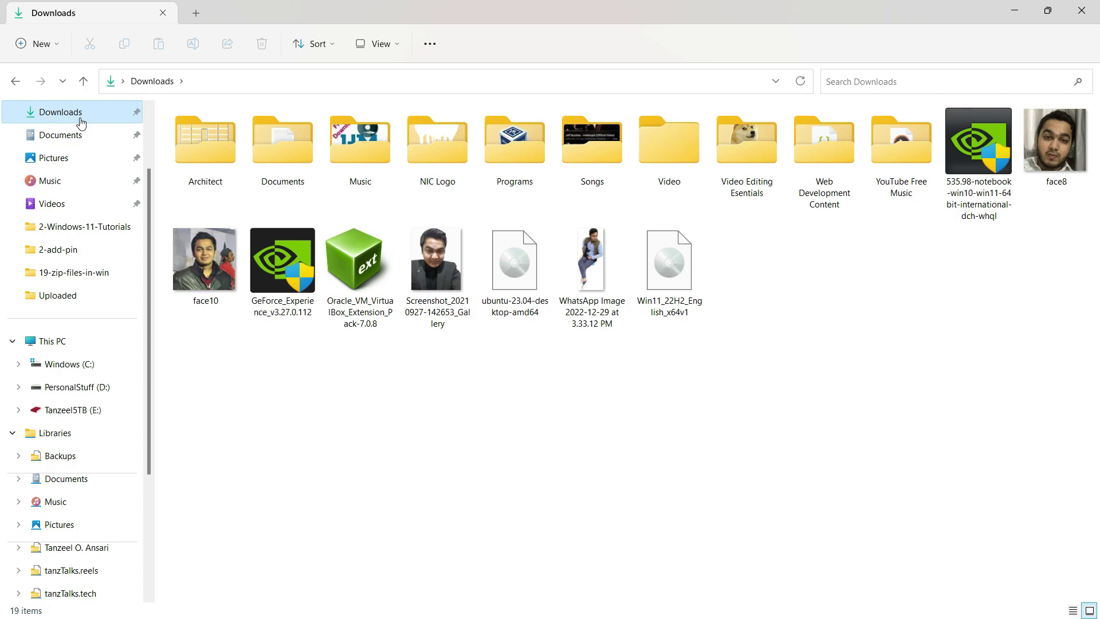
click(954, 157)
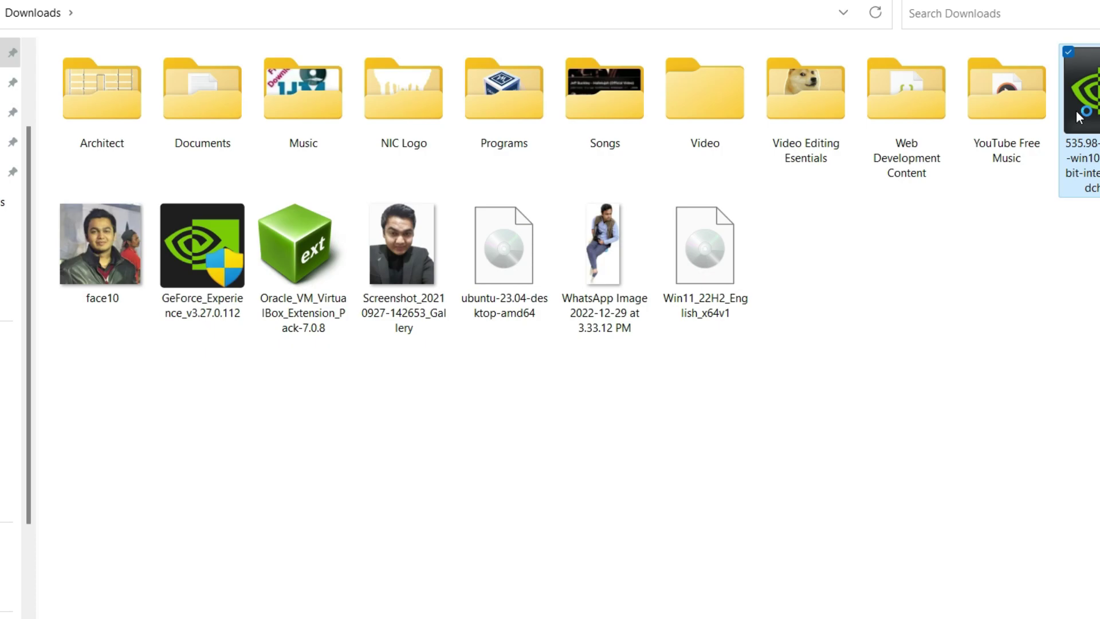
double_click(1079, 117)
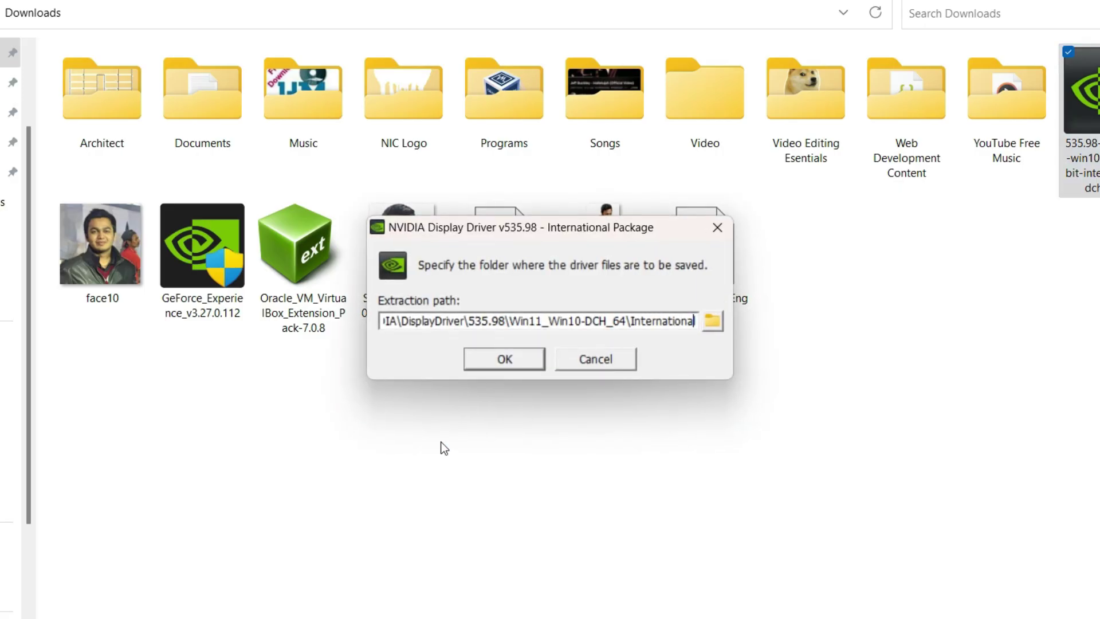
click(512, 363)
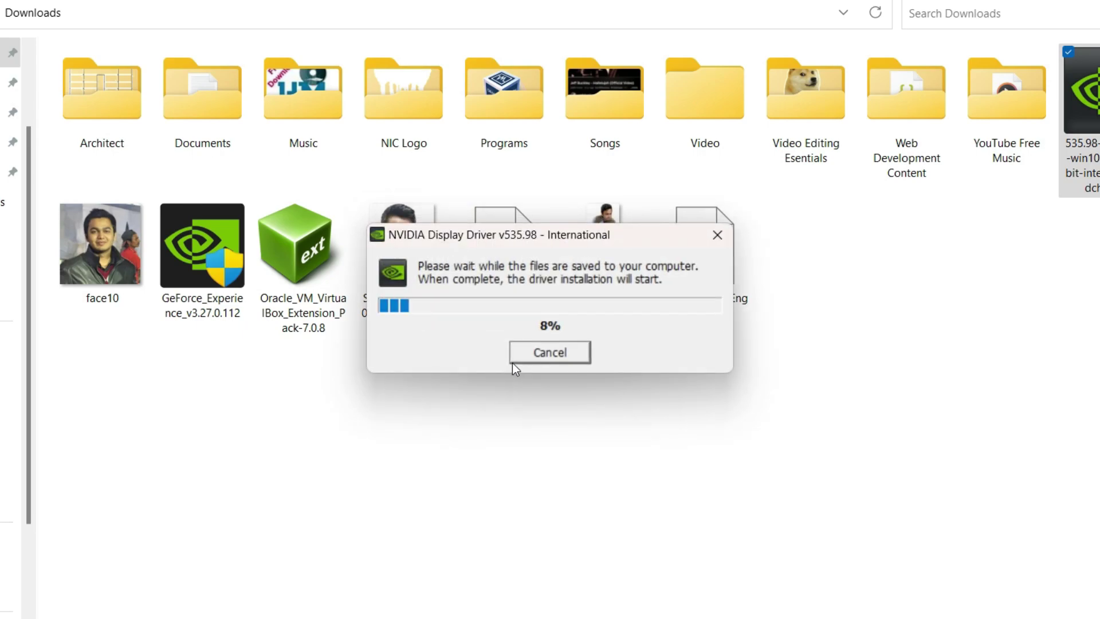